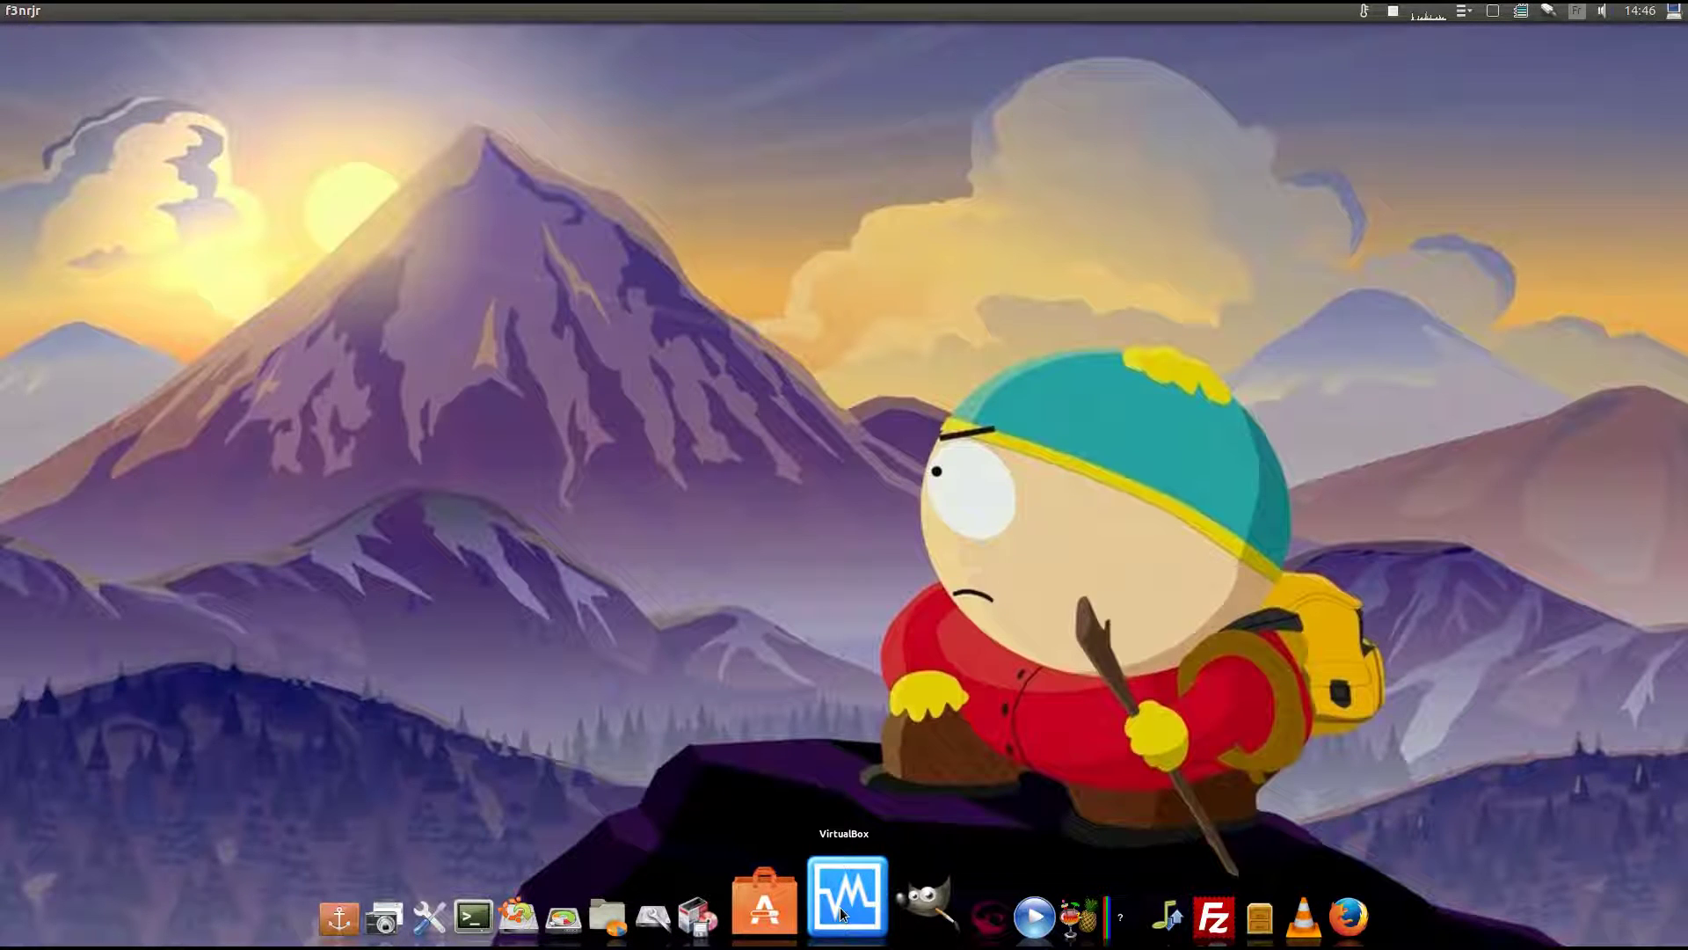
Launch VirtualBox and start a new VM named lubuntu with version Ubuntu (32-bit).
{"action": "left_click", "coordinate": [841, 906]}
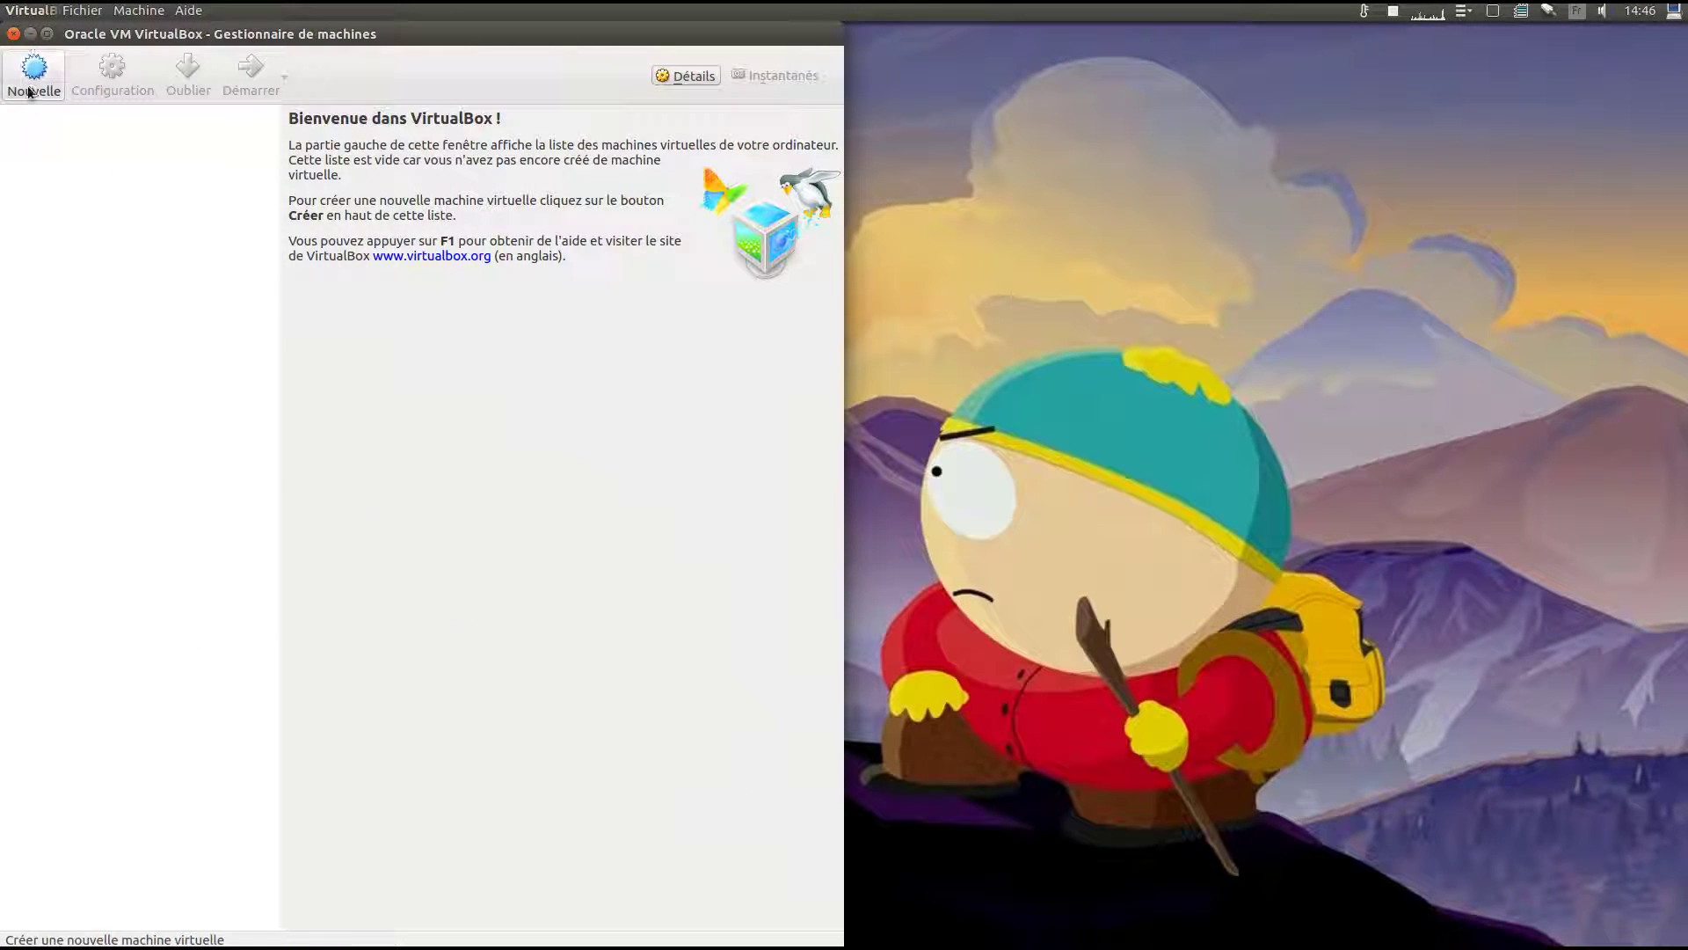
{"action": "left_click", "coordinate": [33, 72]}
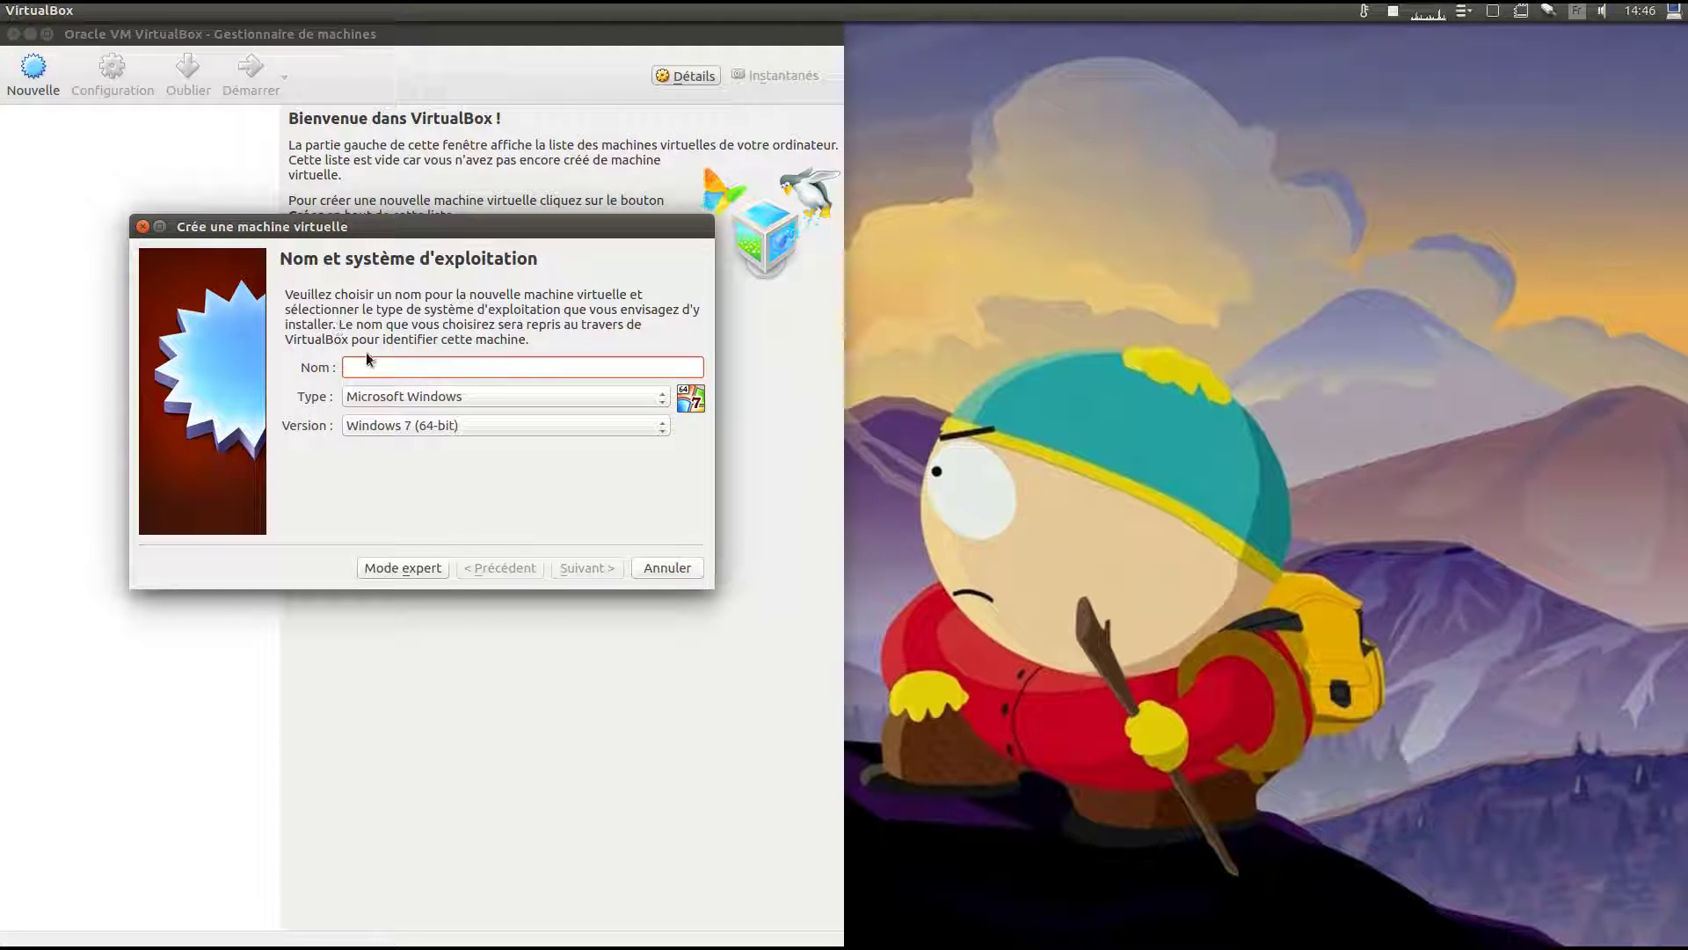
{"action": "type", "text": "lubuntu"}
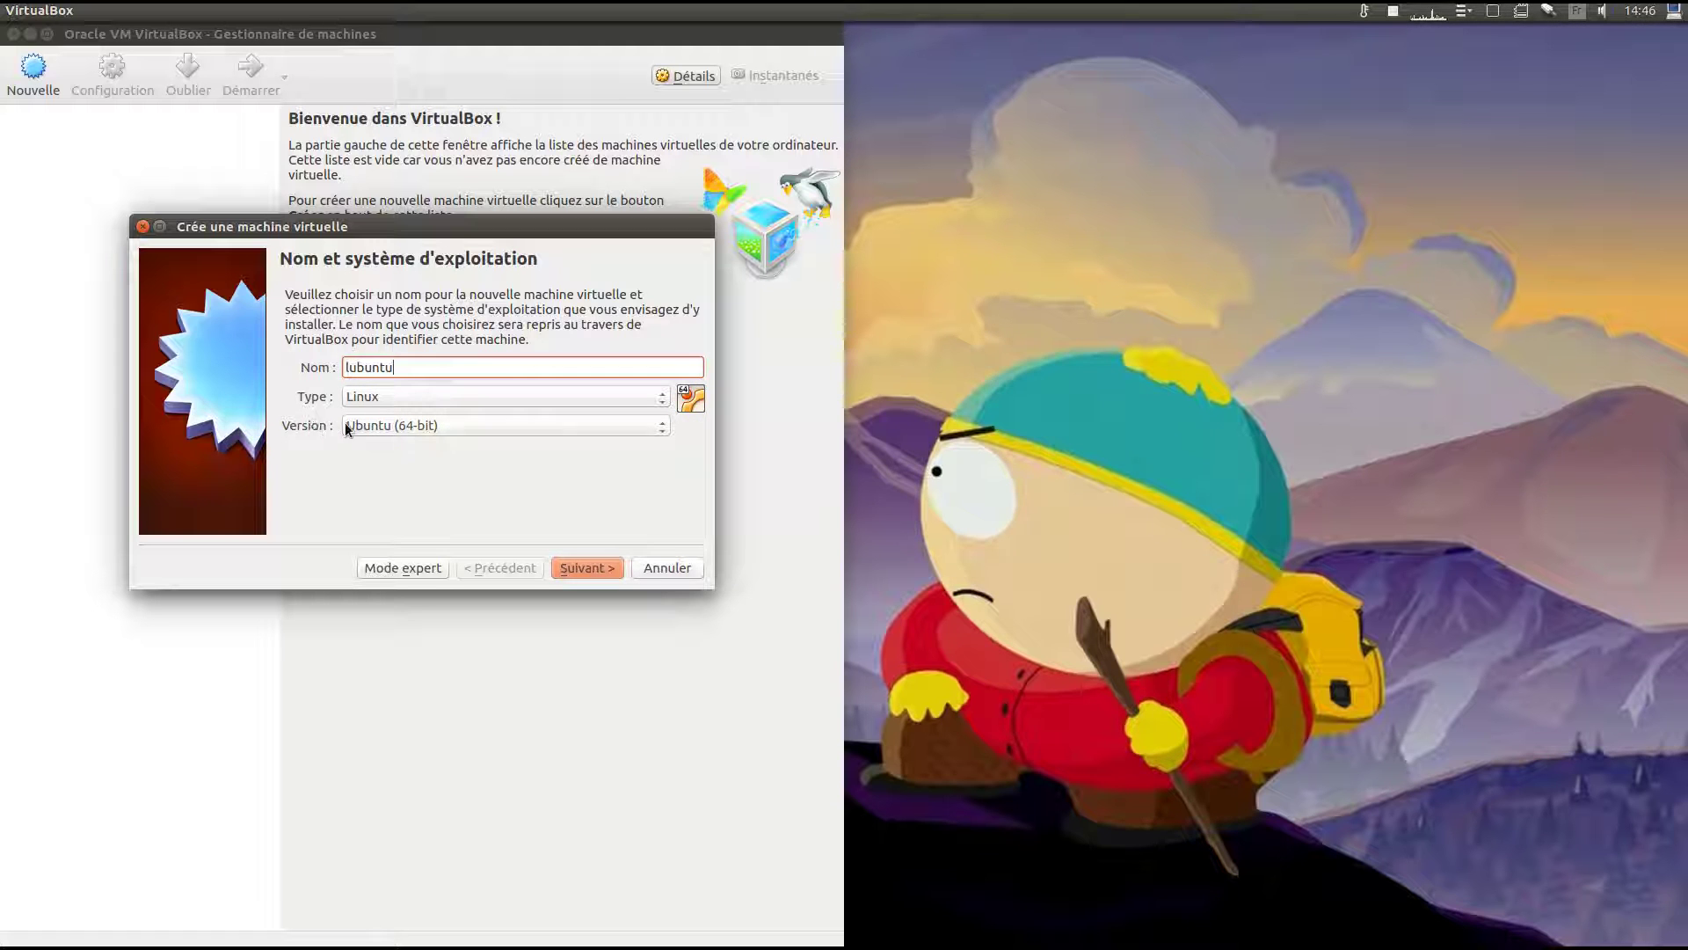
{"action": "left_click", "coordinate": [349, 425]}
{"action": "left_click", "coordinate": [386, 457]}
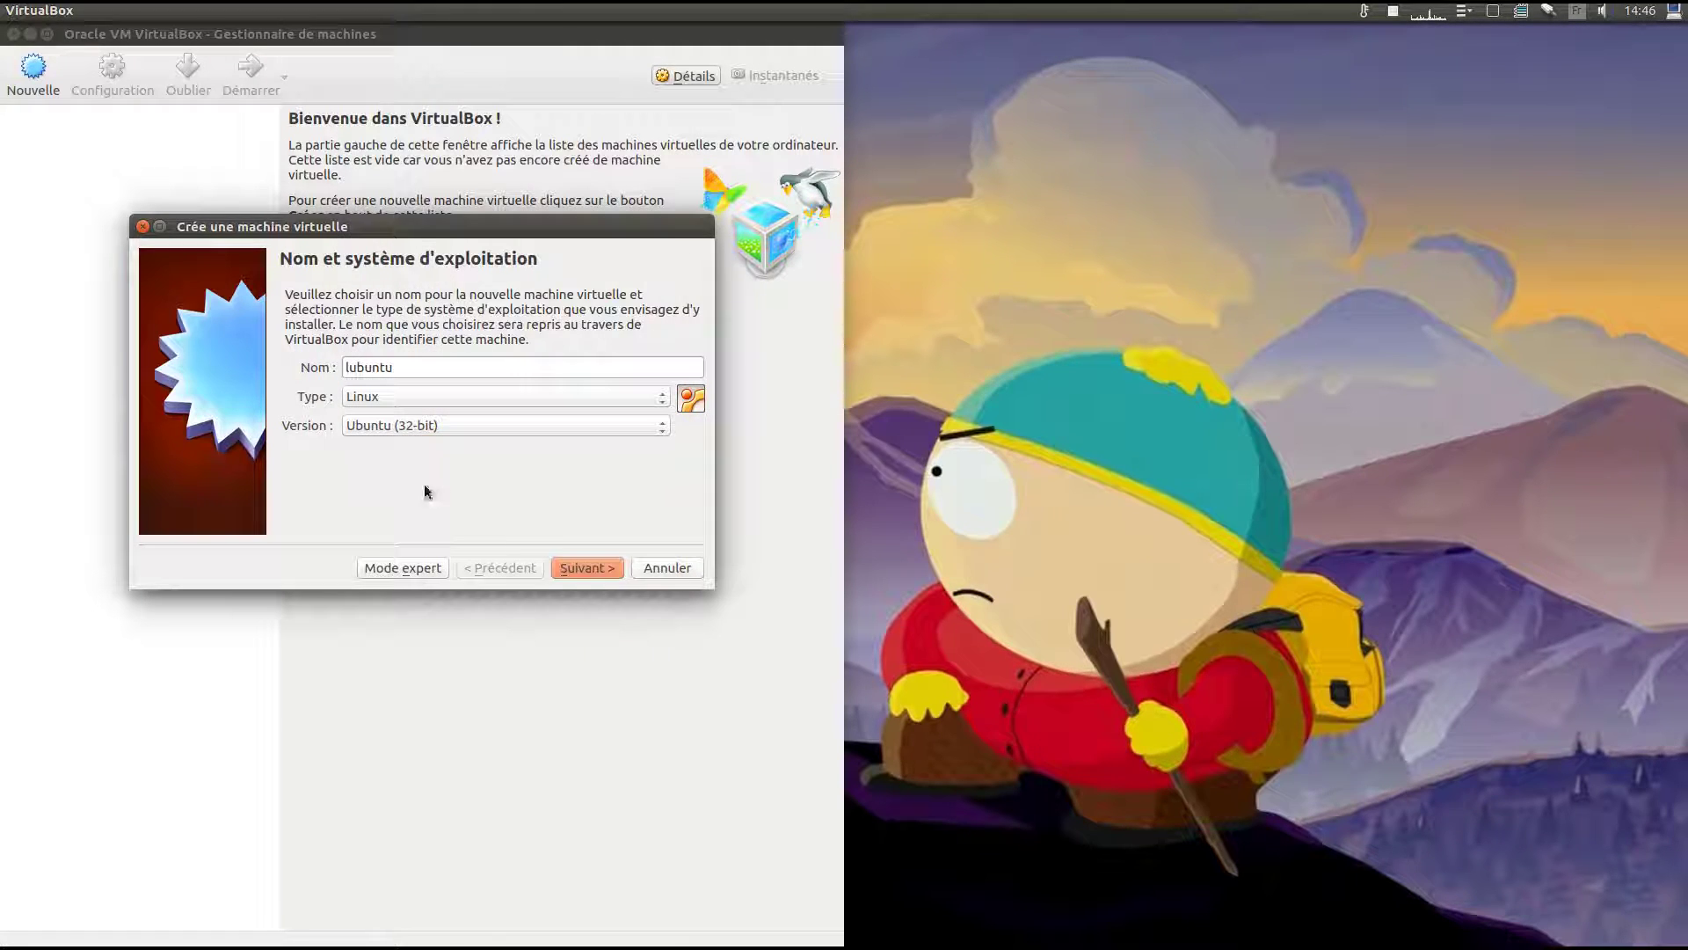
Give the VM 2048 Mio of memory and choose to create a new virtual hard disk.
{"action": "left_click", "coordinate": [567, 568]}
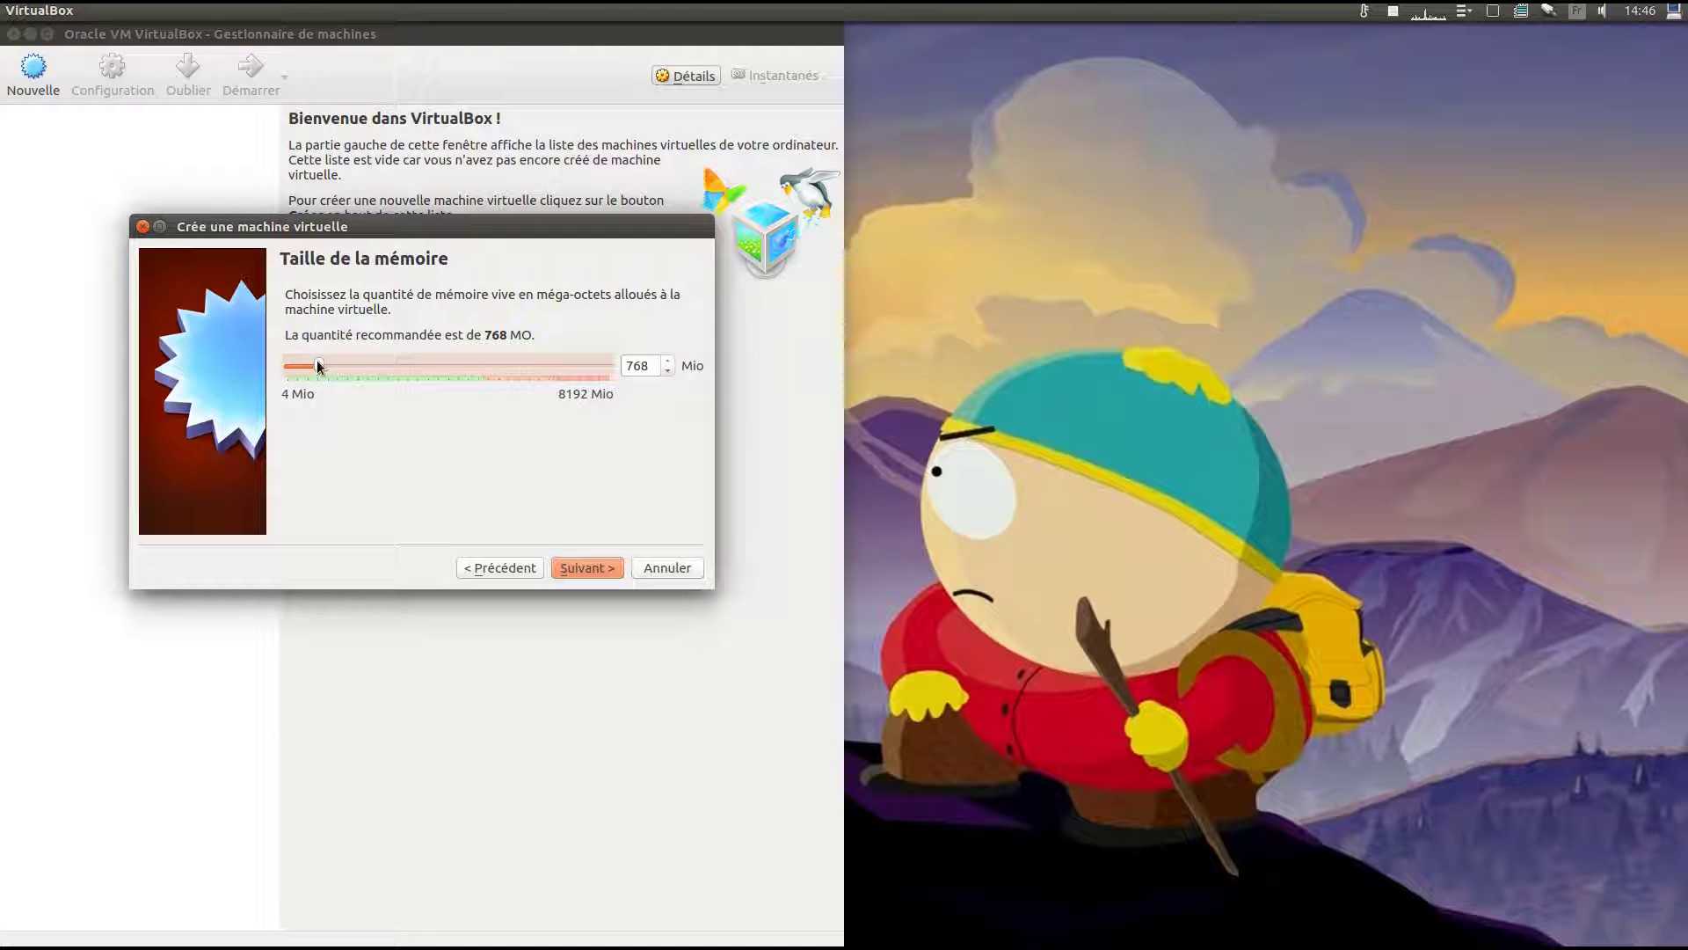
{"action": "left_click_drag", "start_coordinate": [320, 367], "coordinate": [368, 364]}
{"action": "left_click", "coordinate": [560, 566]}
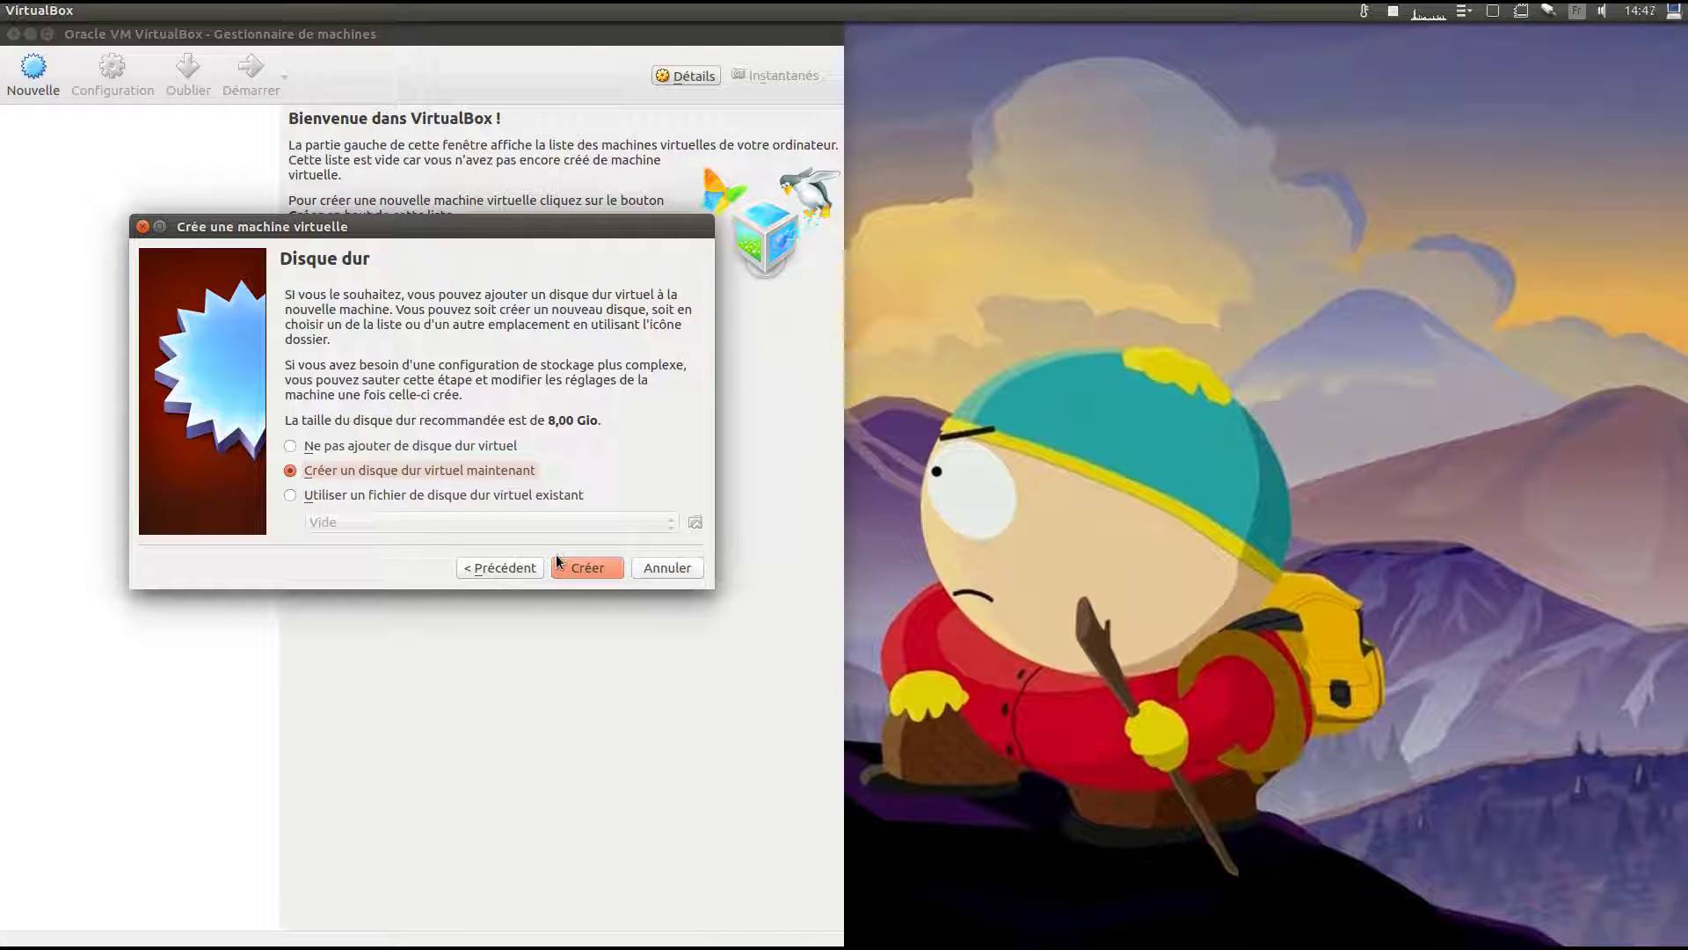
{"action": "left_click", "coordinate": [559, 566]}
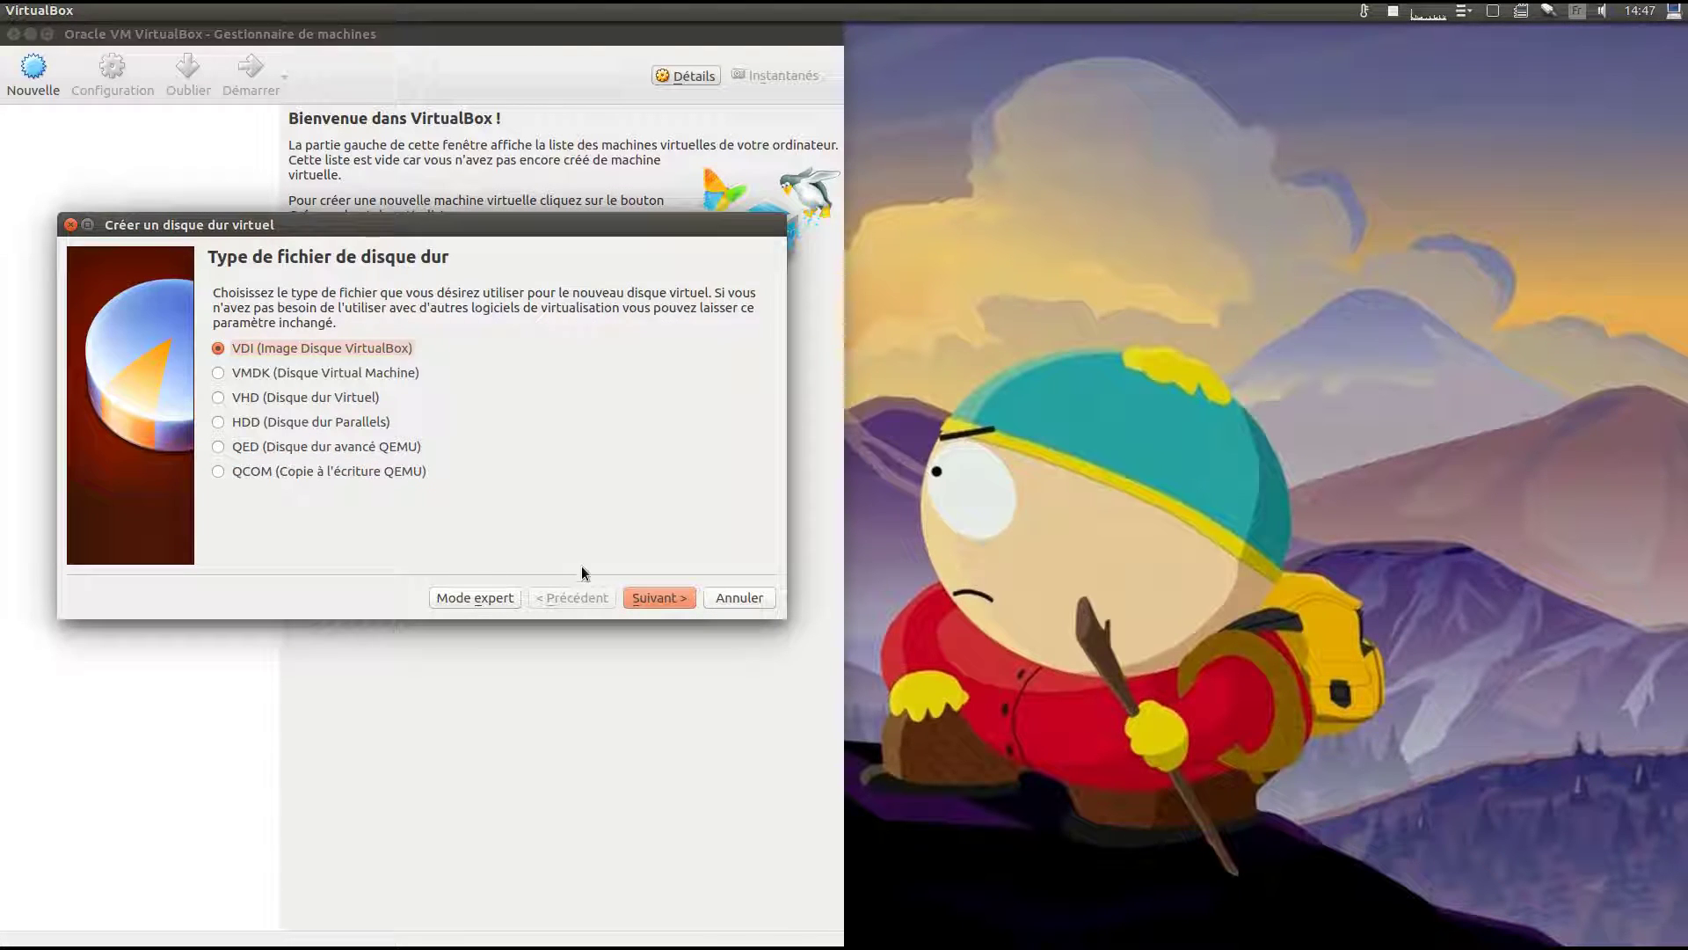
Create a dynamically allocated 8,00 Gio VDI disk, lubuntu.vdi, for the VM.
{"action": "left_click", "coordinate": [669, 601]}
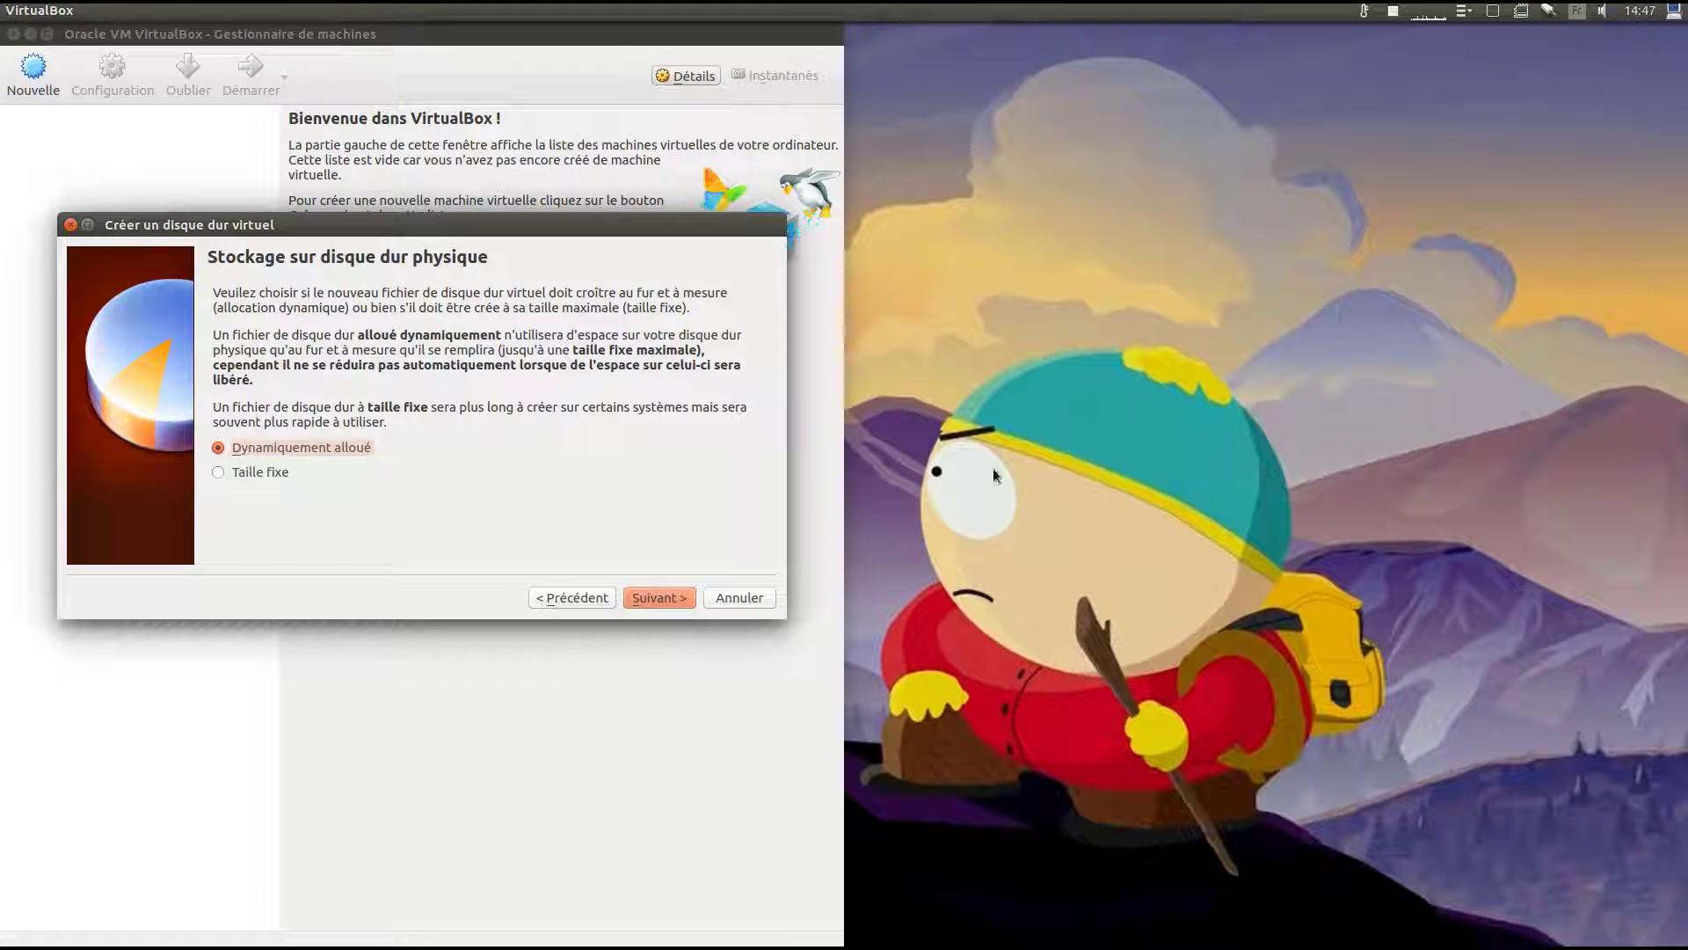
{"action": "left_click", "coordinate": [640, 595]}
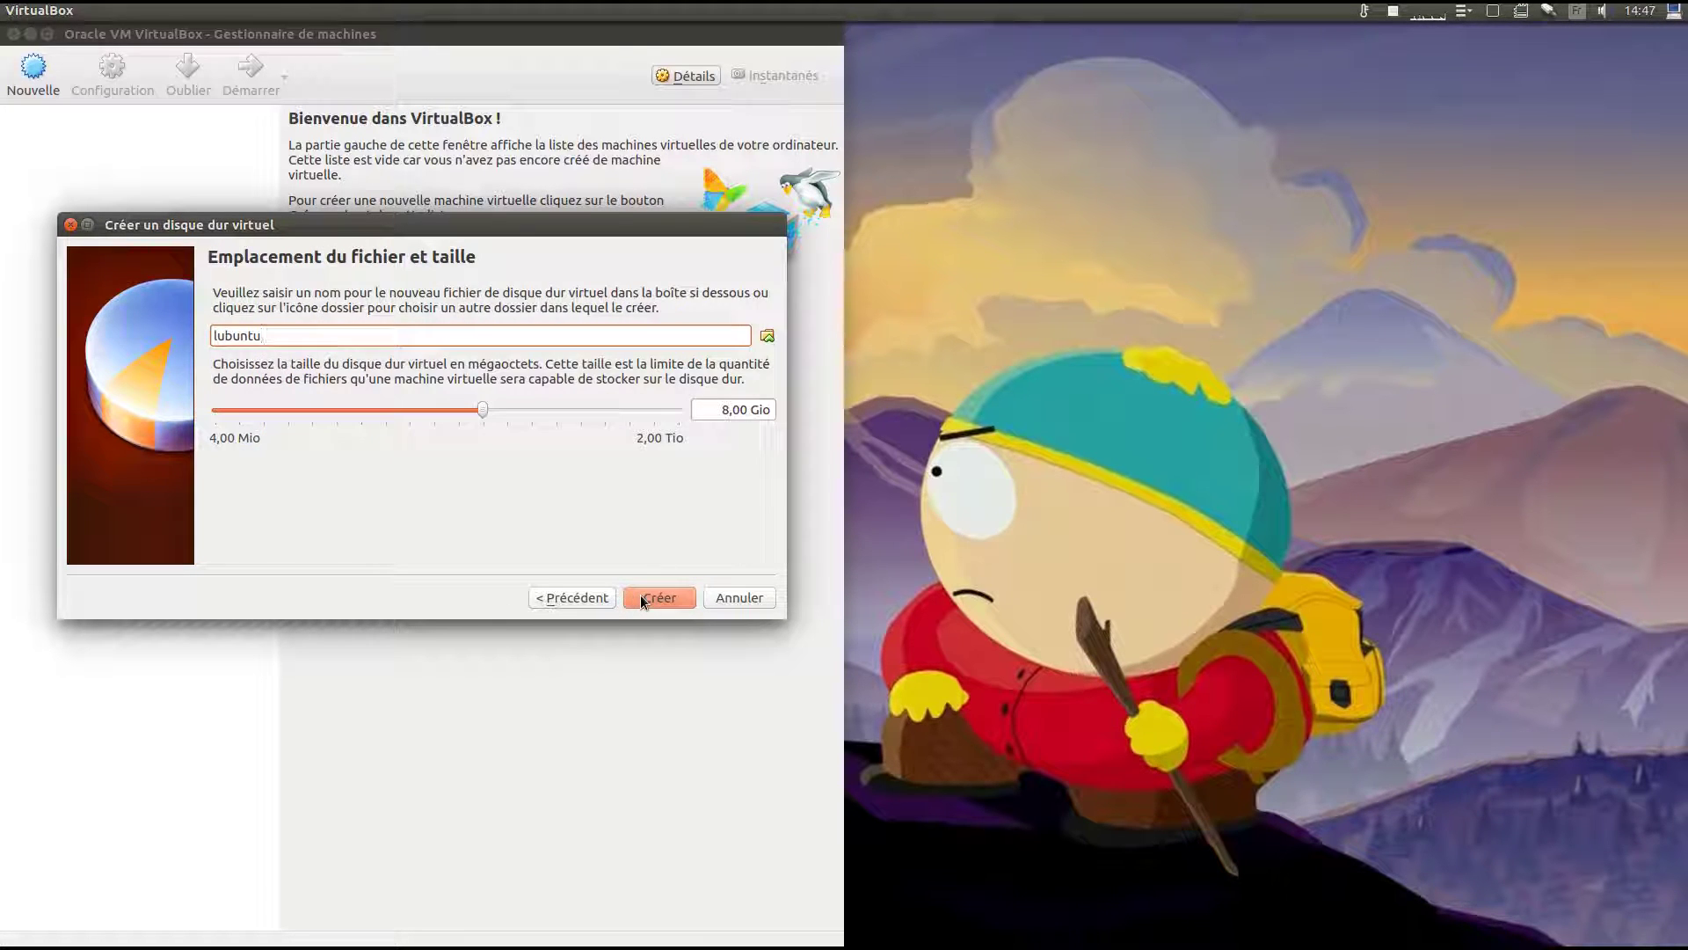
{"action": "left_click", "coordinate": [640, 594]}
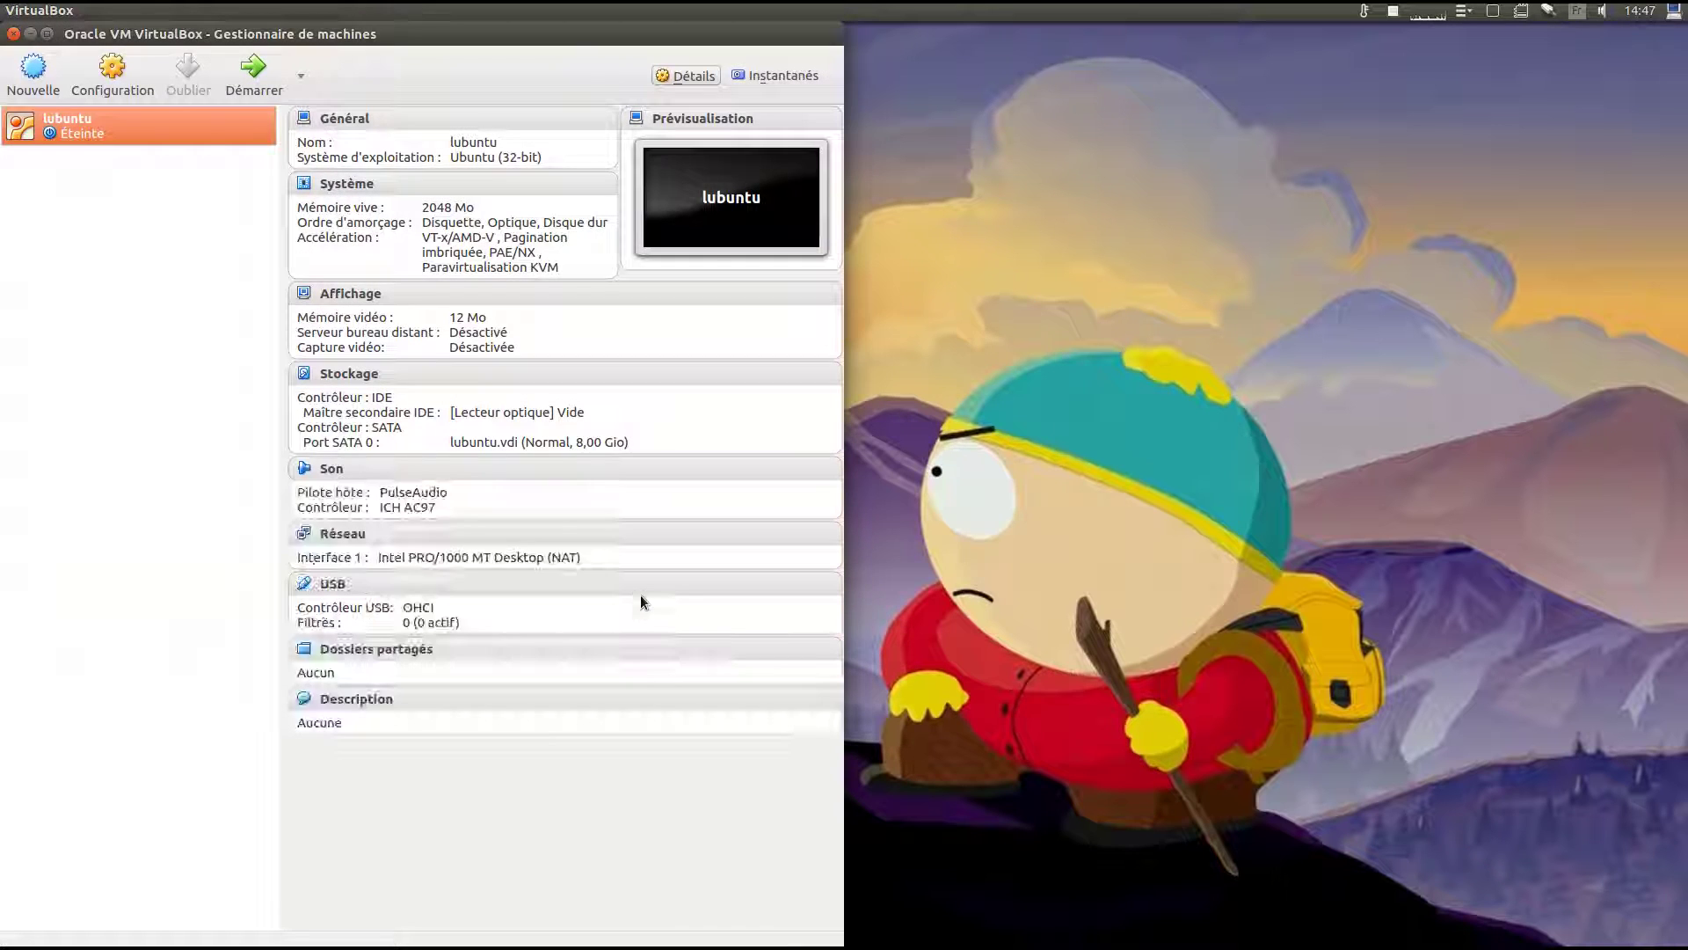
In the lubuntu VM's Système settings, move Optique to the top of the boot order.
{"action": "left_click", "coordinate": [112, 91]}
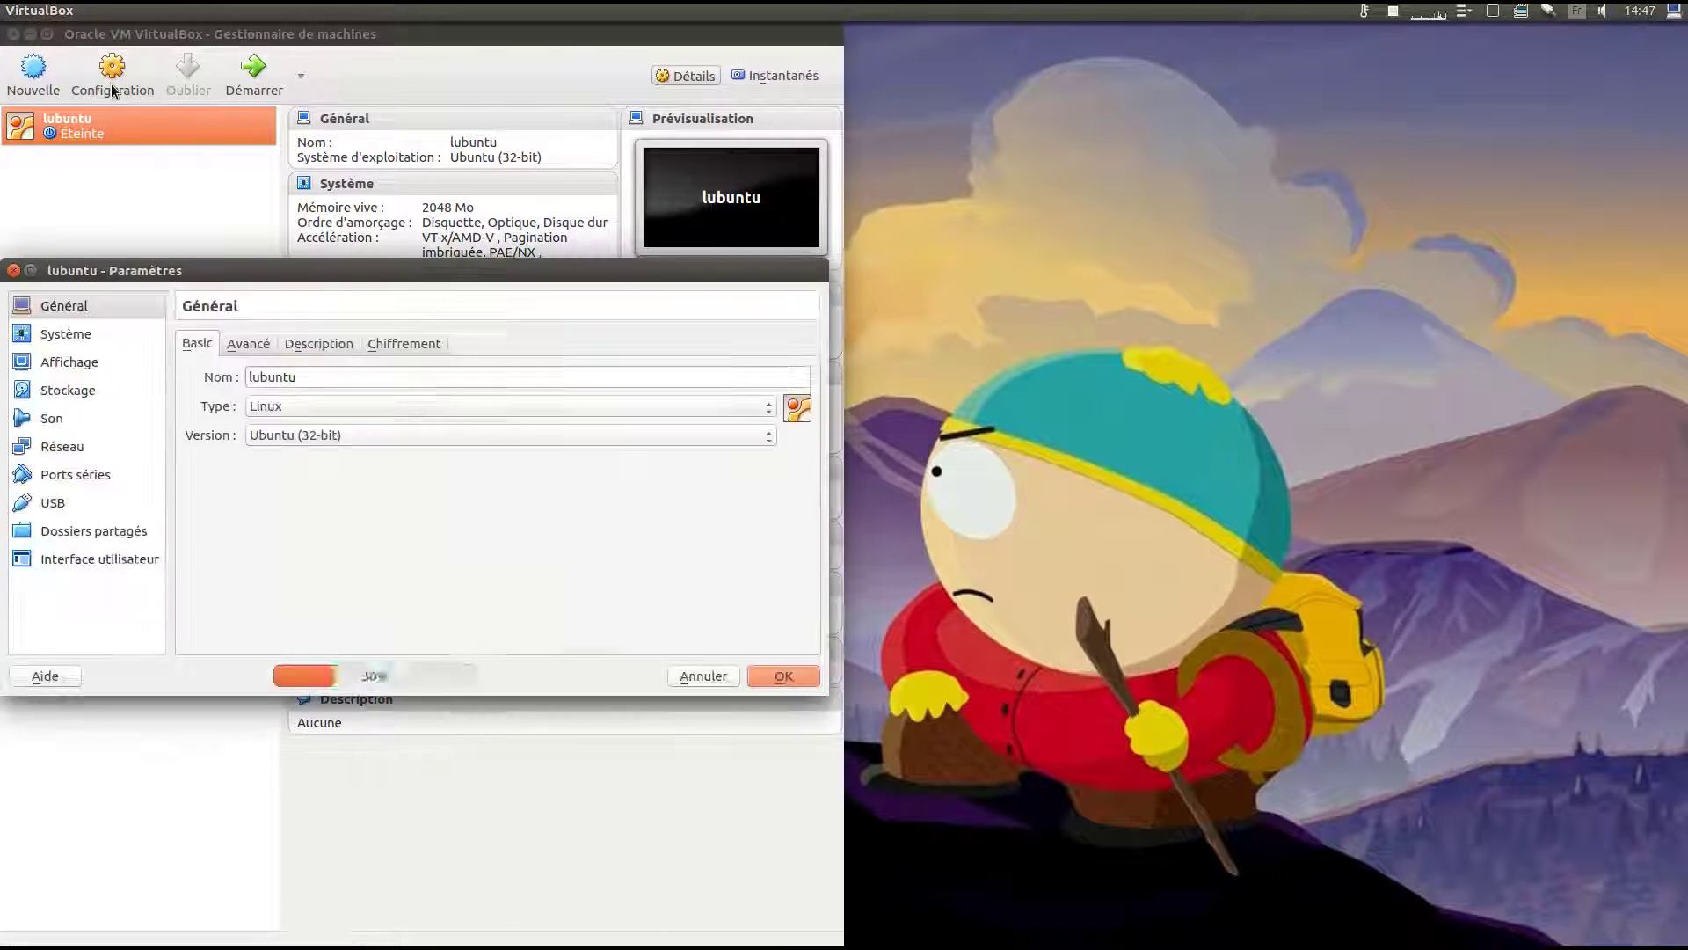
{"action": "left_click", "coordinate": [50, 333]}
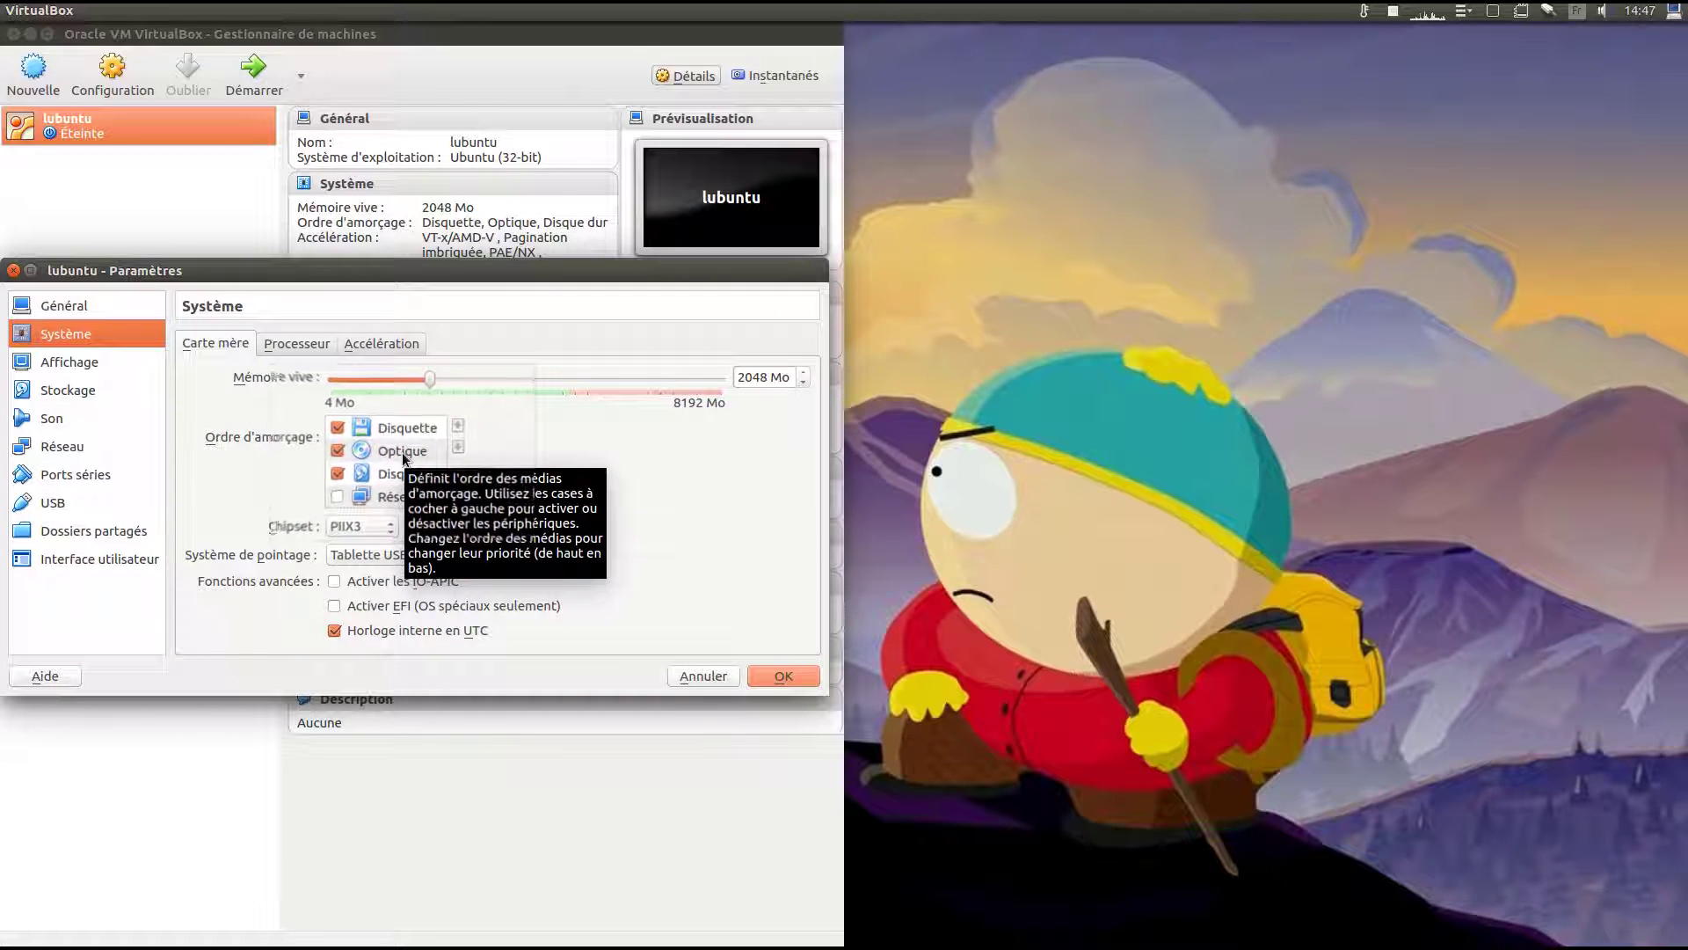
{"action": "left_click", "coordinate": [404, 451]}
{"action": "left_click", "coordinate": [458, 425]}
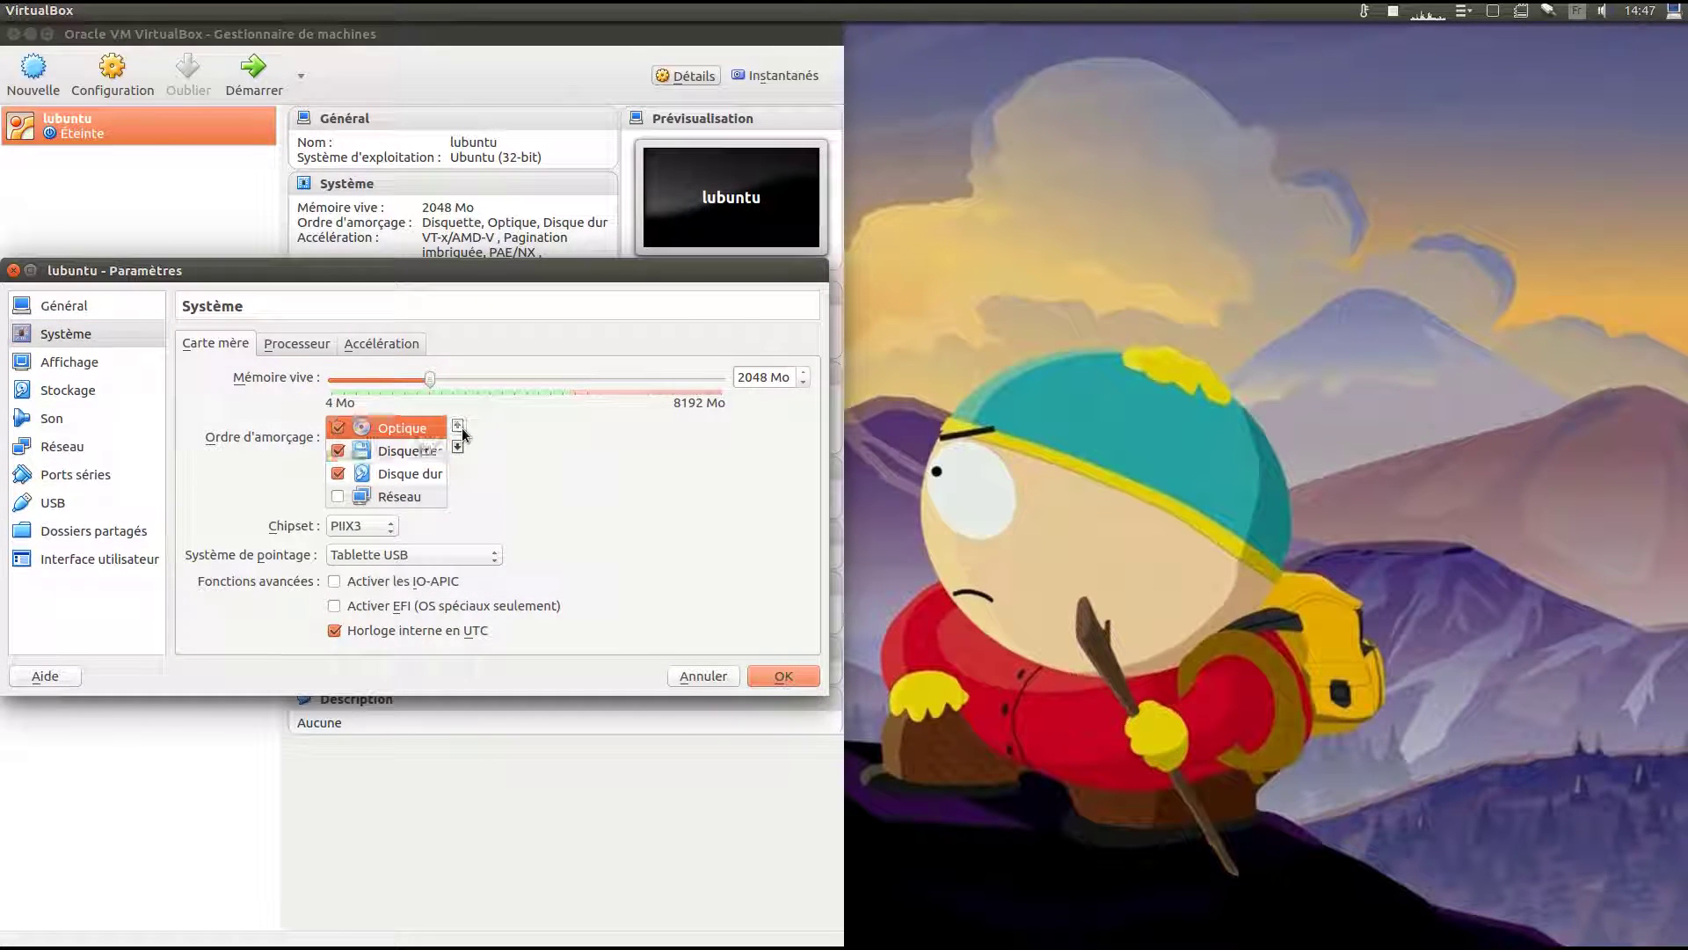
Insert lubuntu-16.04-alternate-i386.iso in the IDE optical drive as Live CD/DVD and save.
{"action": "left_click", "coordinate": [53, 398]}
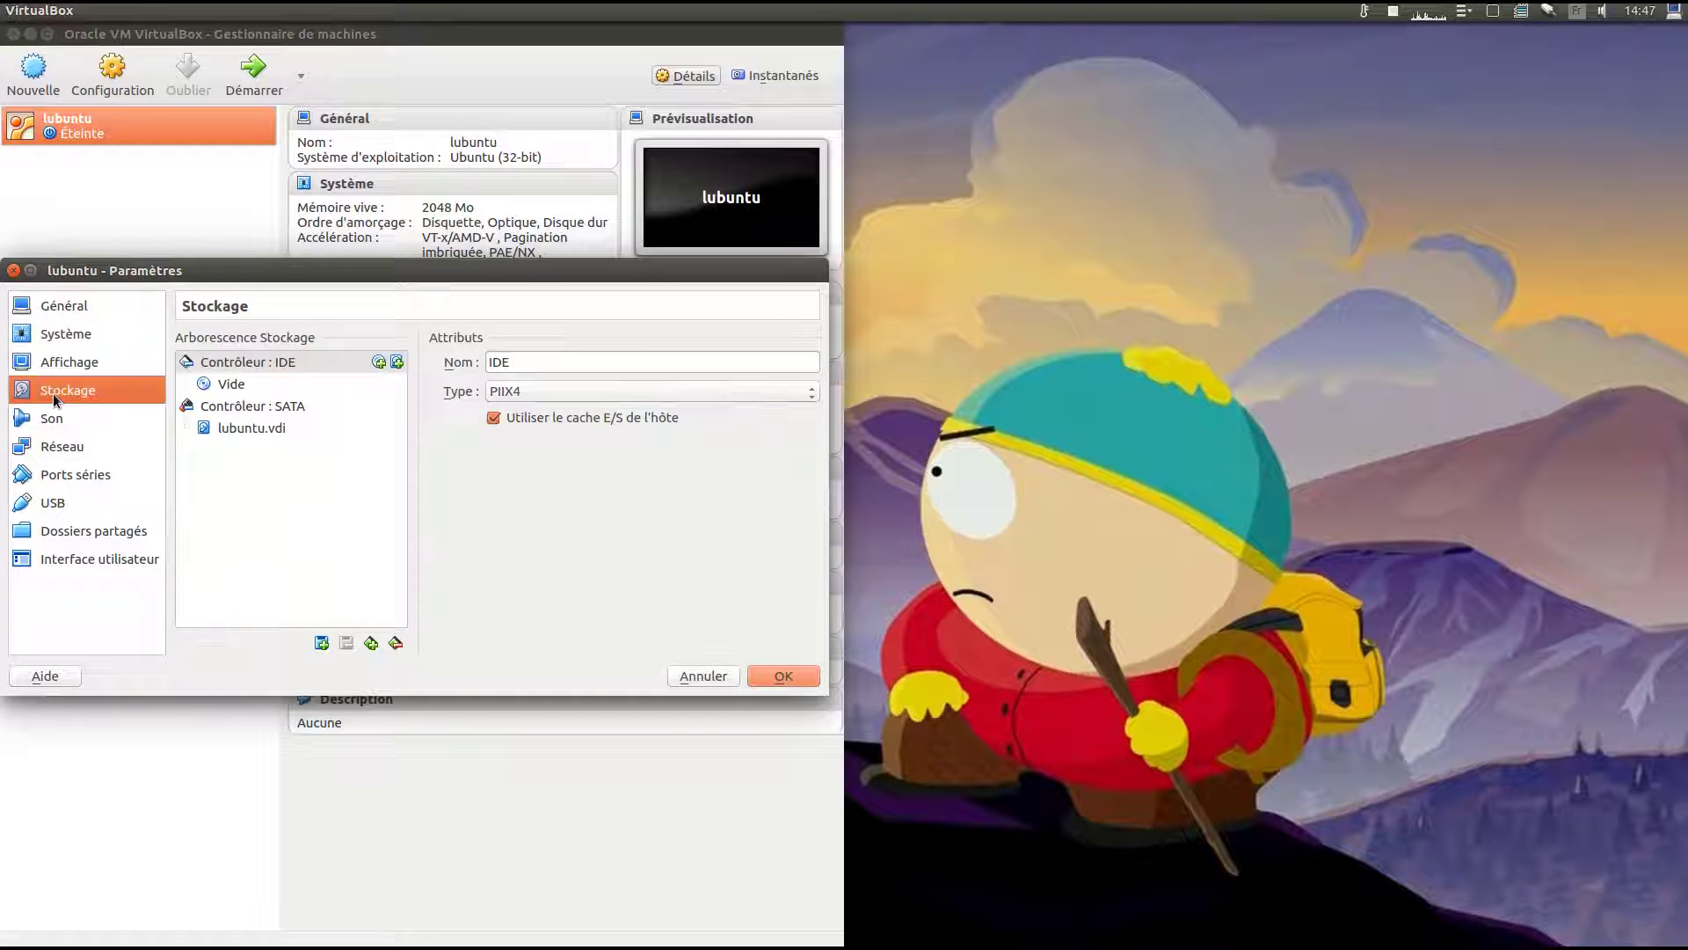
{"action": "left_click", "coordinate": [233, 385]}
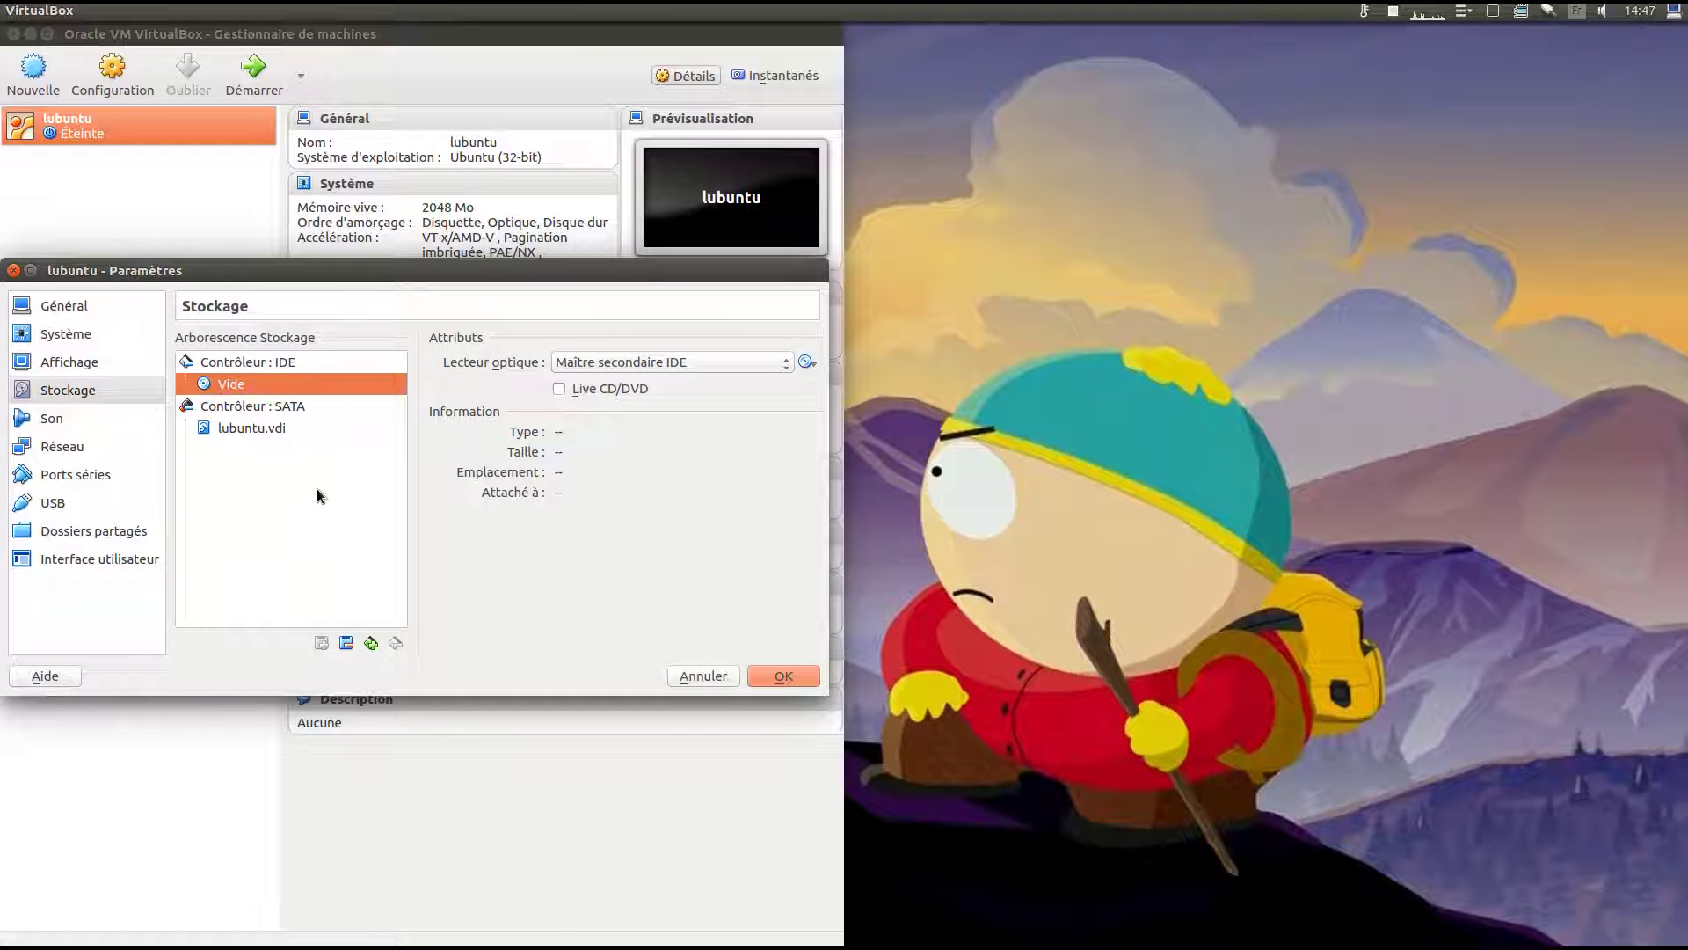
{"action": "left_click", "coordinate": [804, 363]}
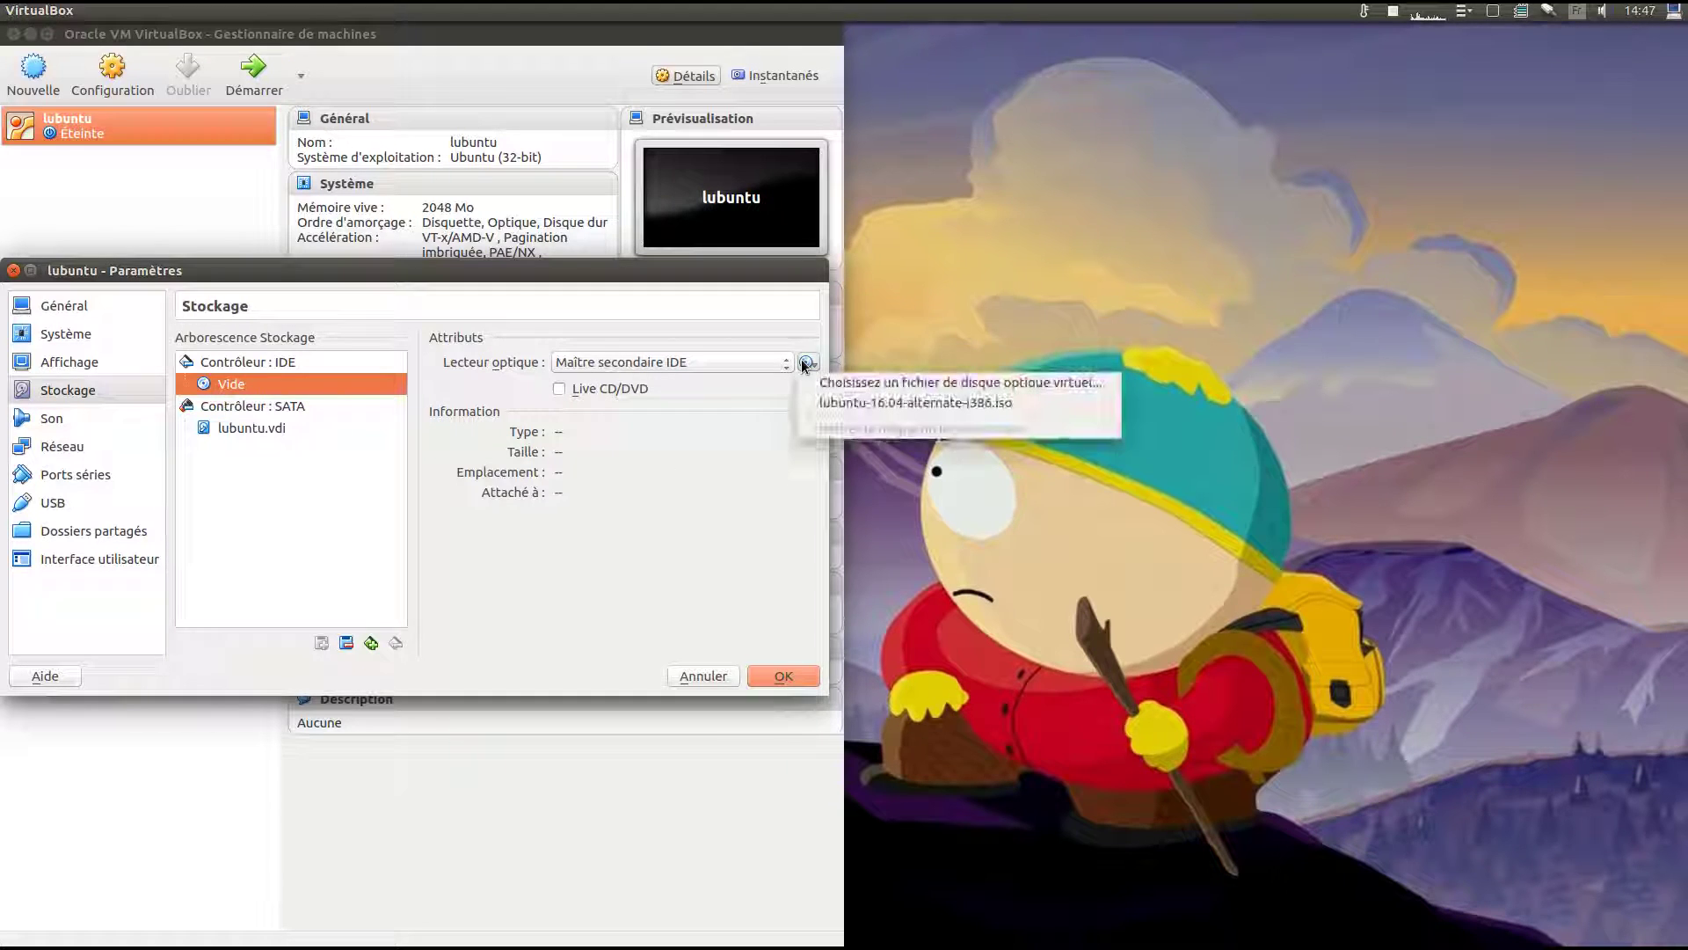
{"action": "left_click", "coordinate": [858, 410]}
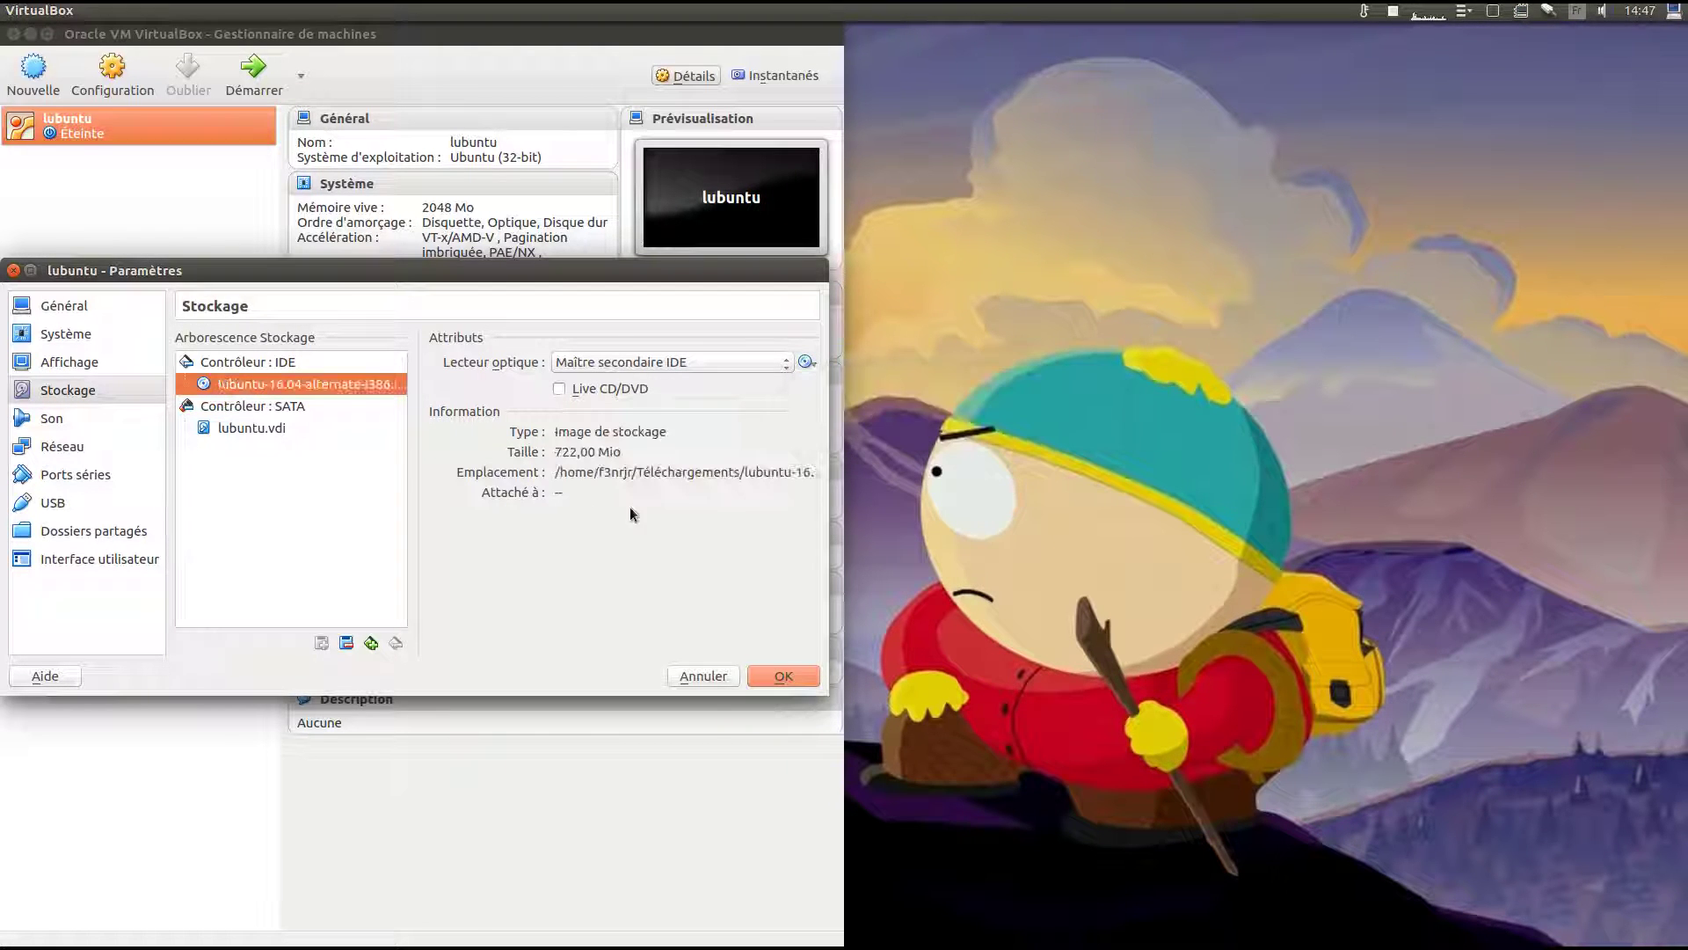
{"action": "left_click", "coordinate": [804, 364]}
{"action": "left_click", "coordinate": [824, 388]}
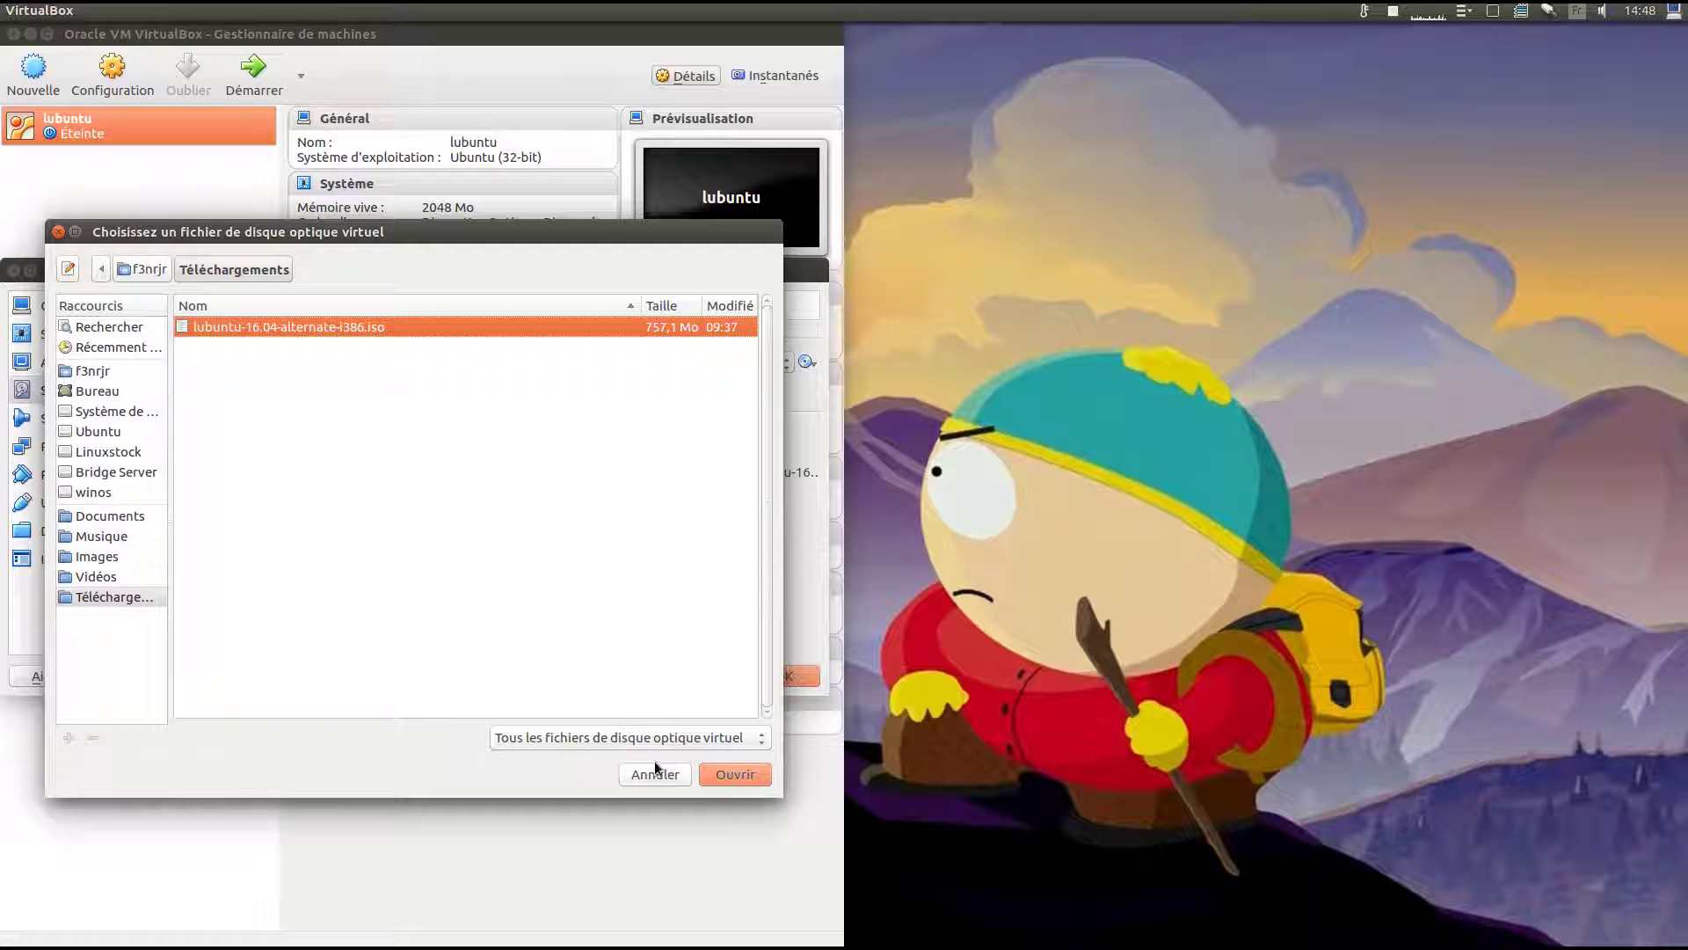
{"action": "left_click", "coordinate": [715, 774]}
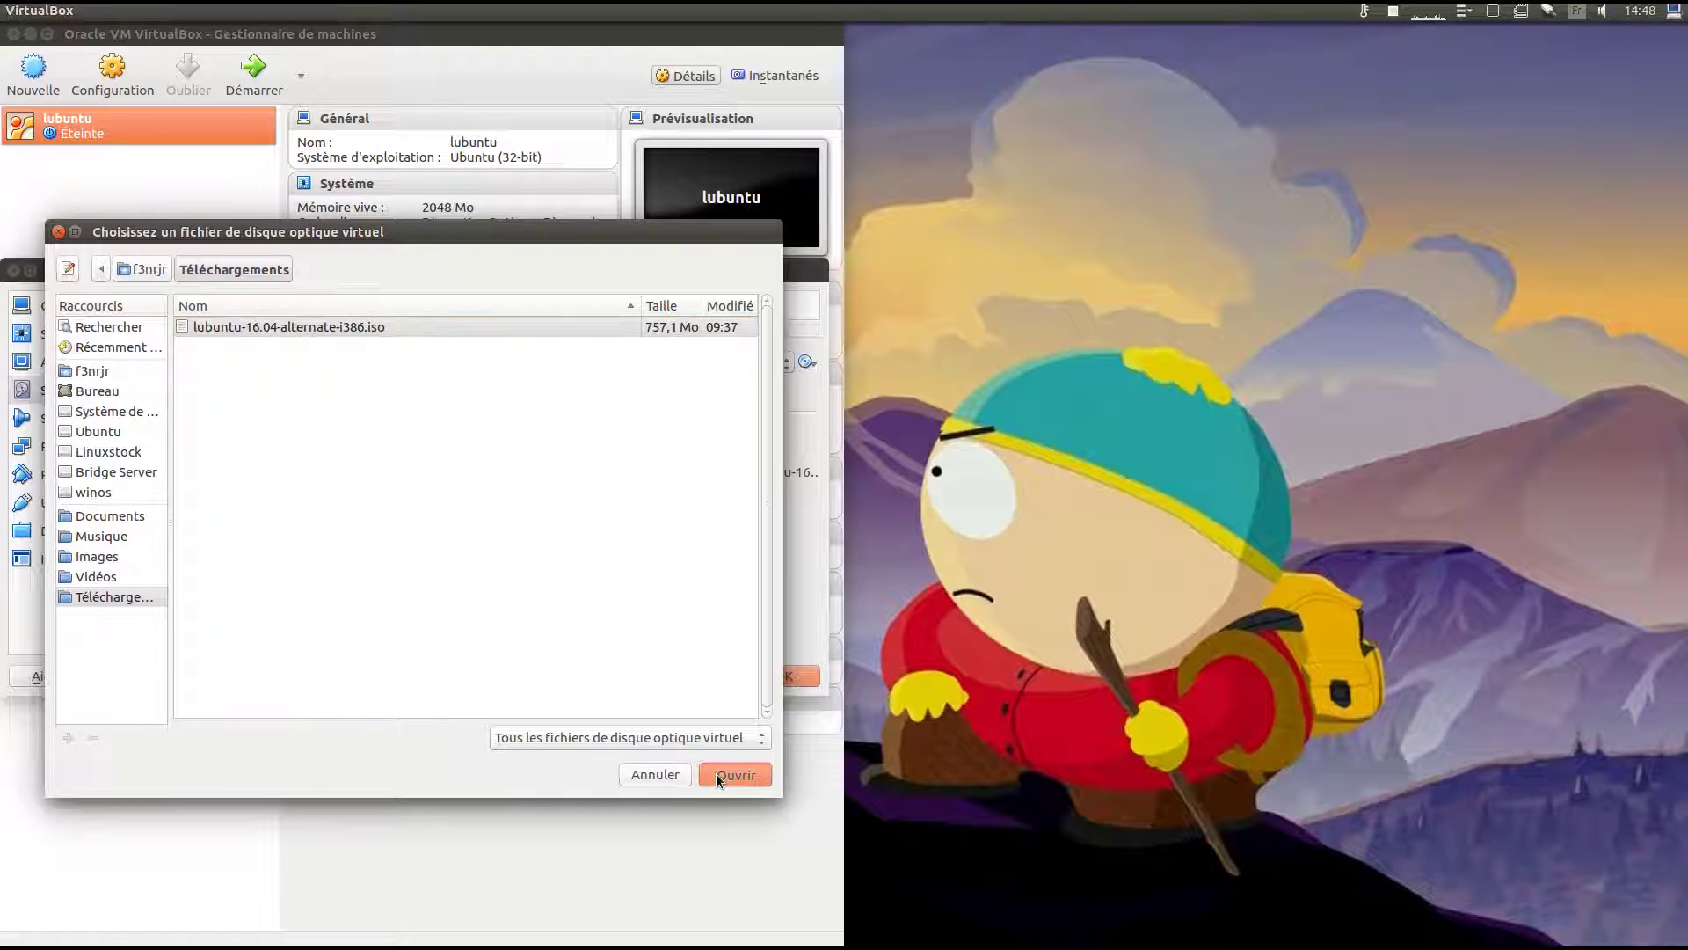
{"action": "left_click", "coordinate": [564, 390]}
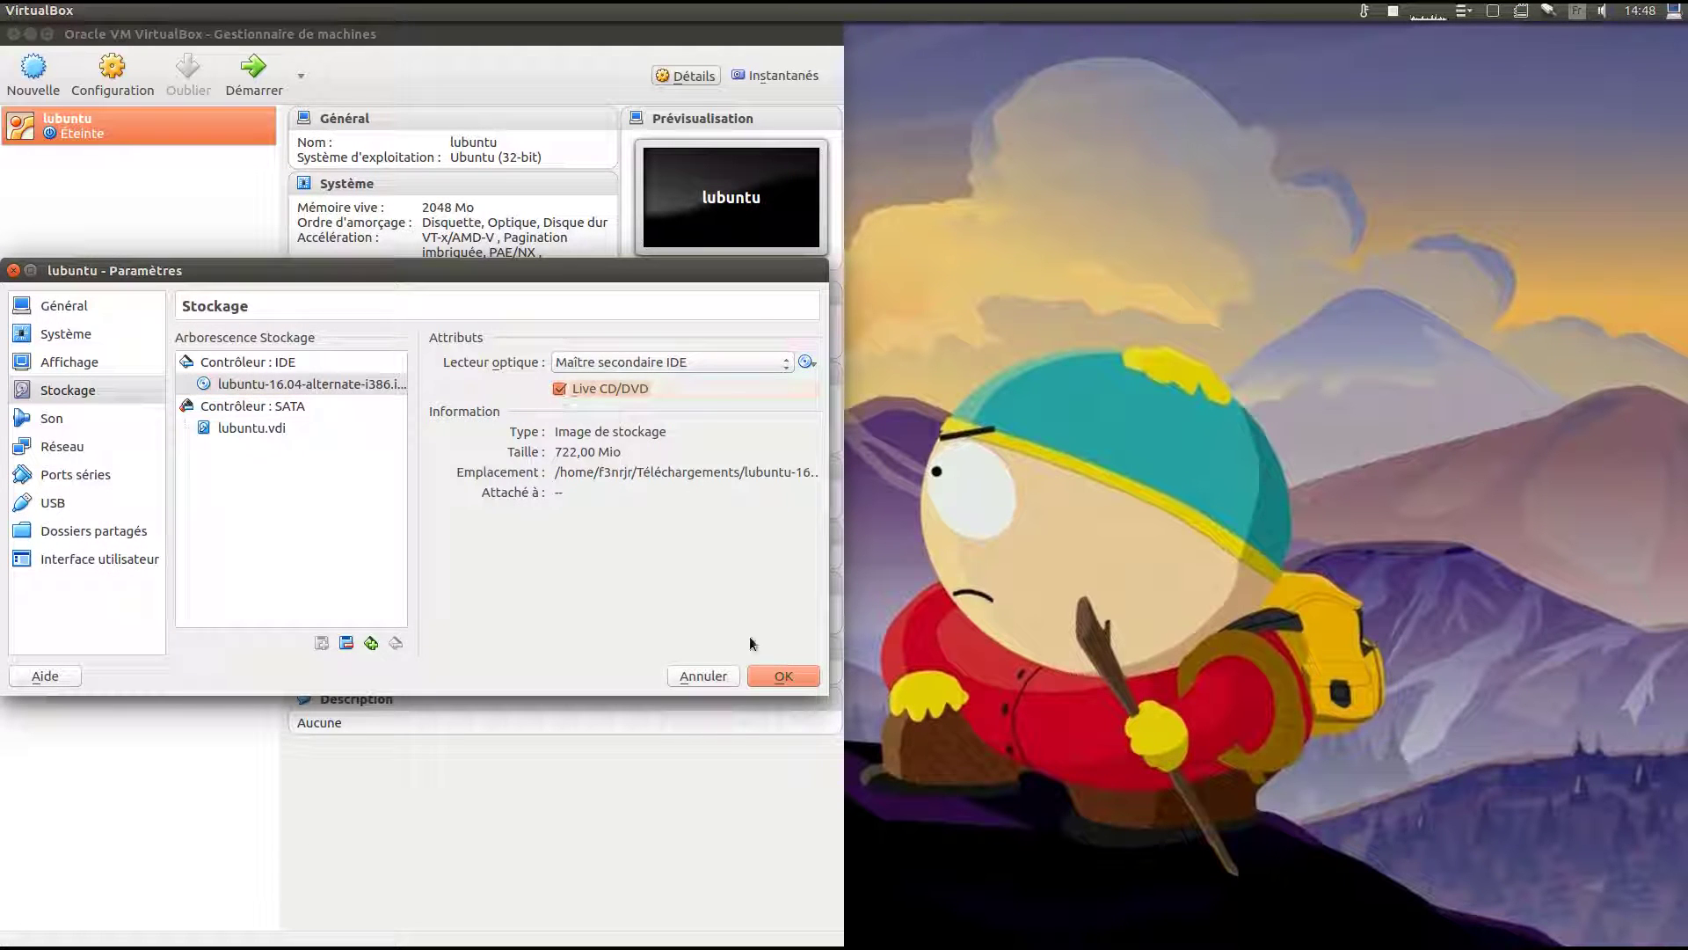
{"action": "left_click", "coordinate": [784, 674]}
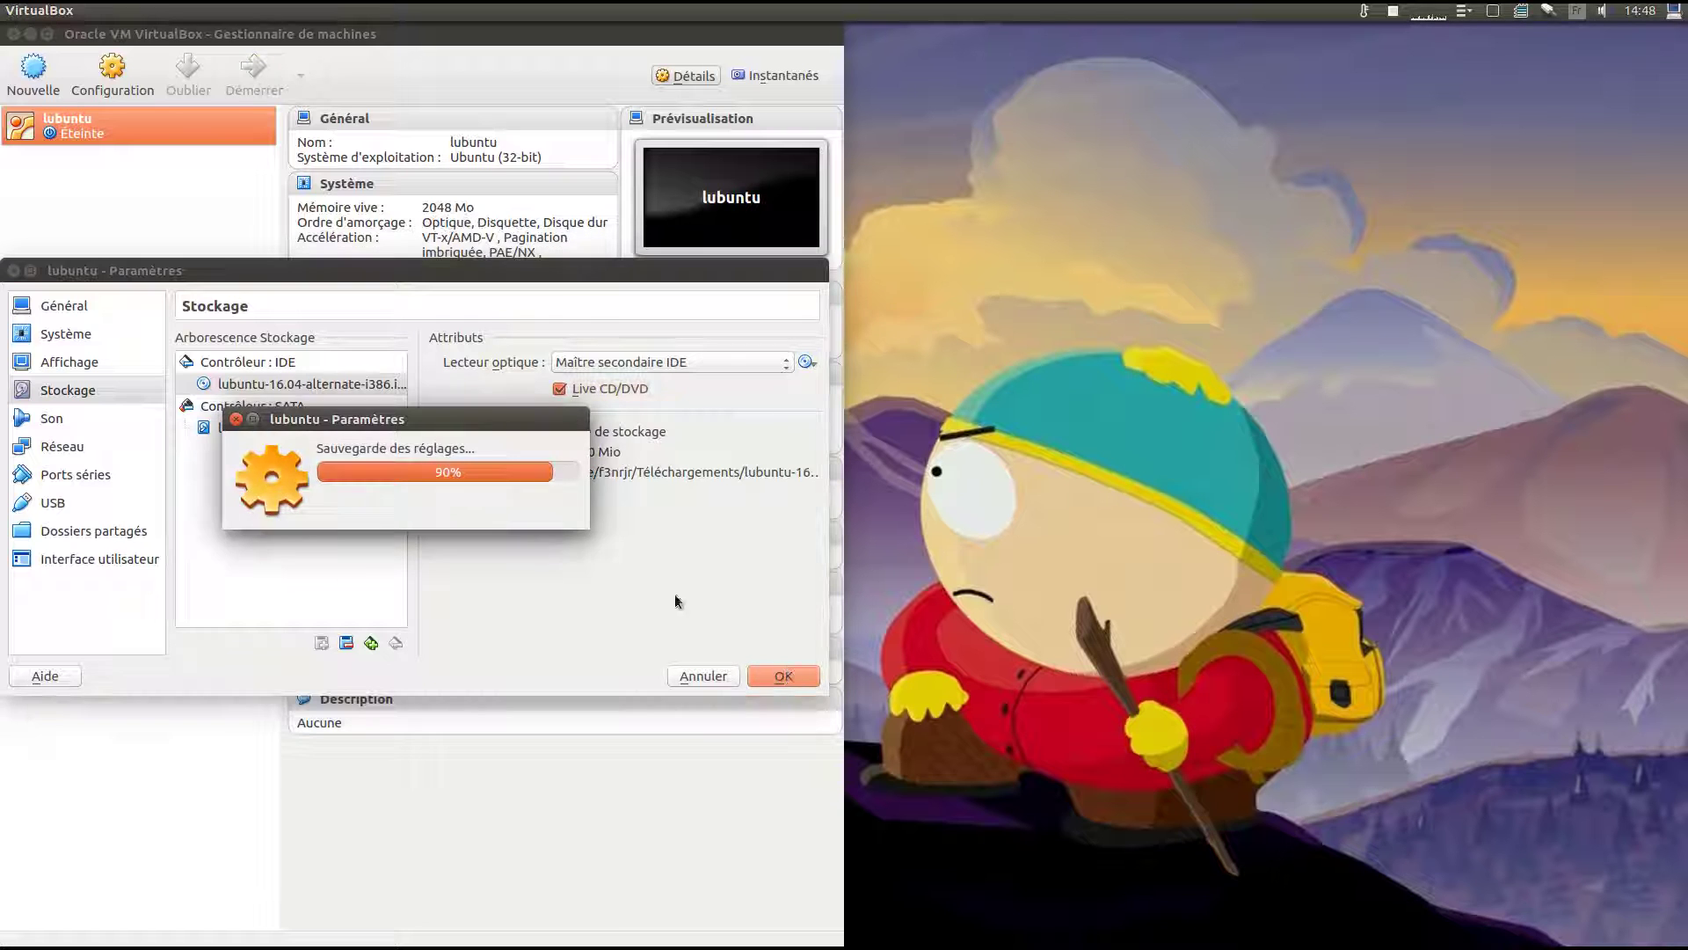
Start the lubuntu VM, choose Français as installer language and select Installer Lubuntu.
{"action": "left_click", "coordinate": [247, 88]}
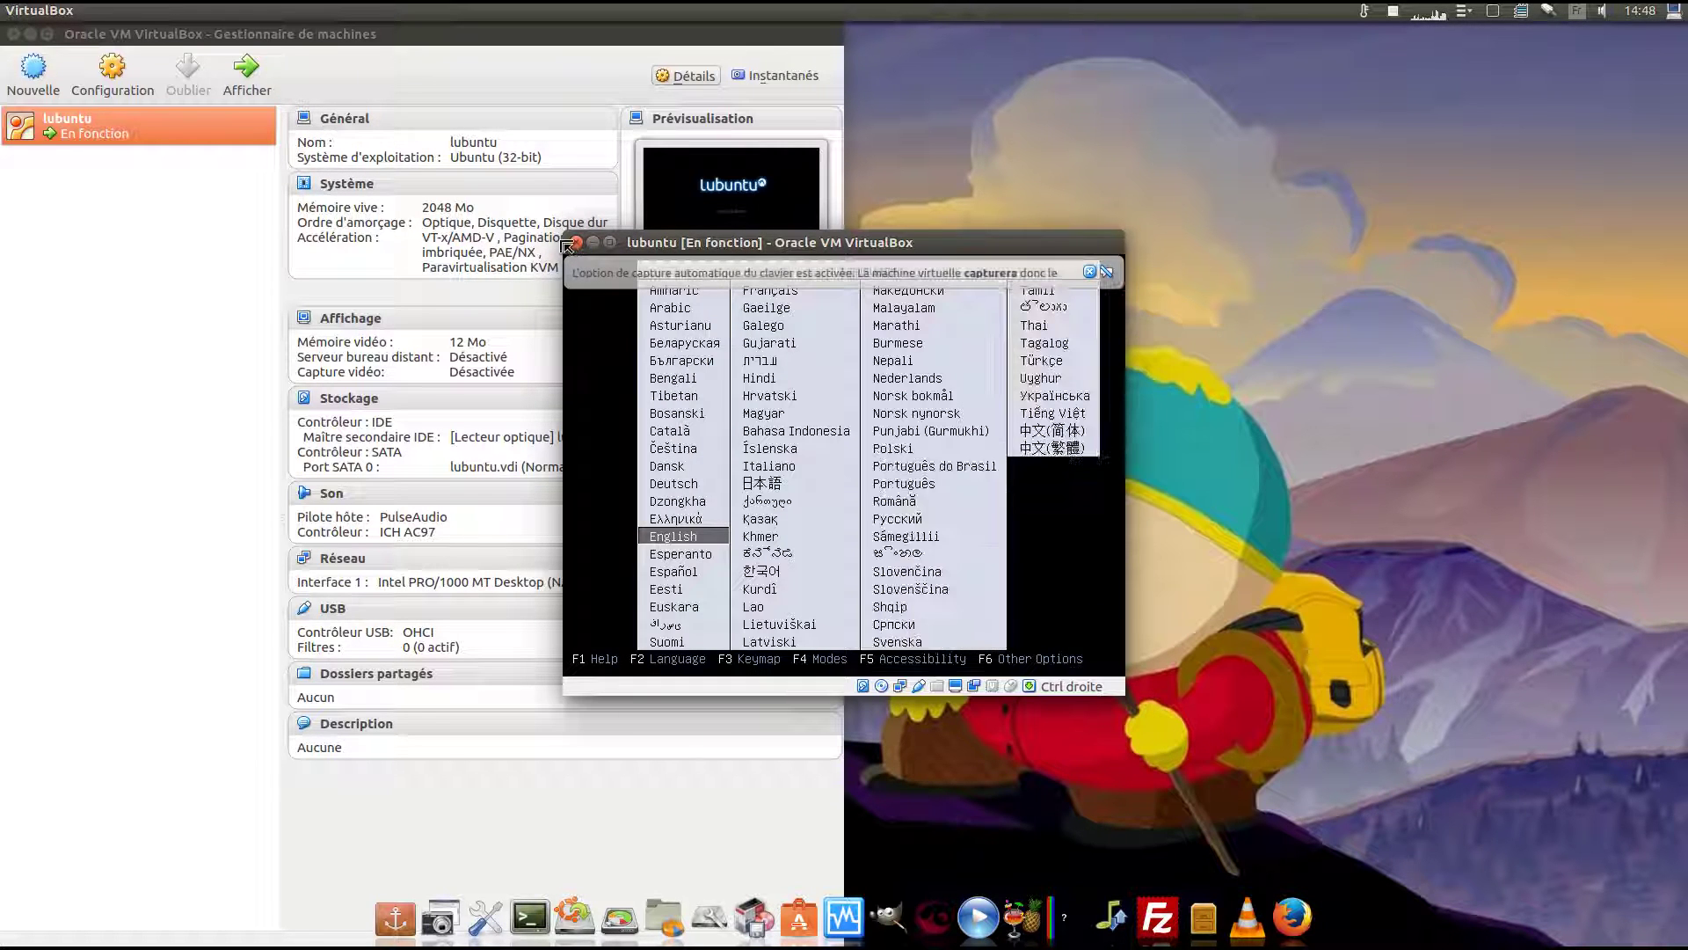
{"action": "key", "text": "Down"}
{"action": "key", "text": "Down"}
{"action": "key", "text": "Down"}
{"action": "key", "text": "Down"}
{"action": "key", "text": "Down"}
{"action": "key", "text": "Down"}
{"action": "key", "text": "Down"}
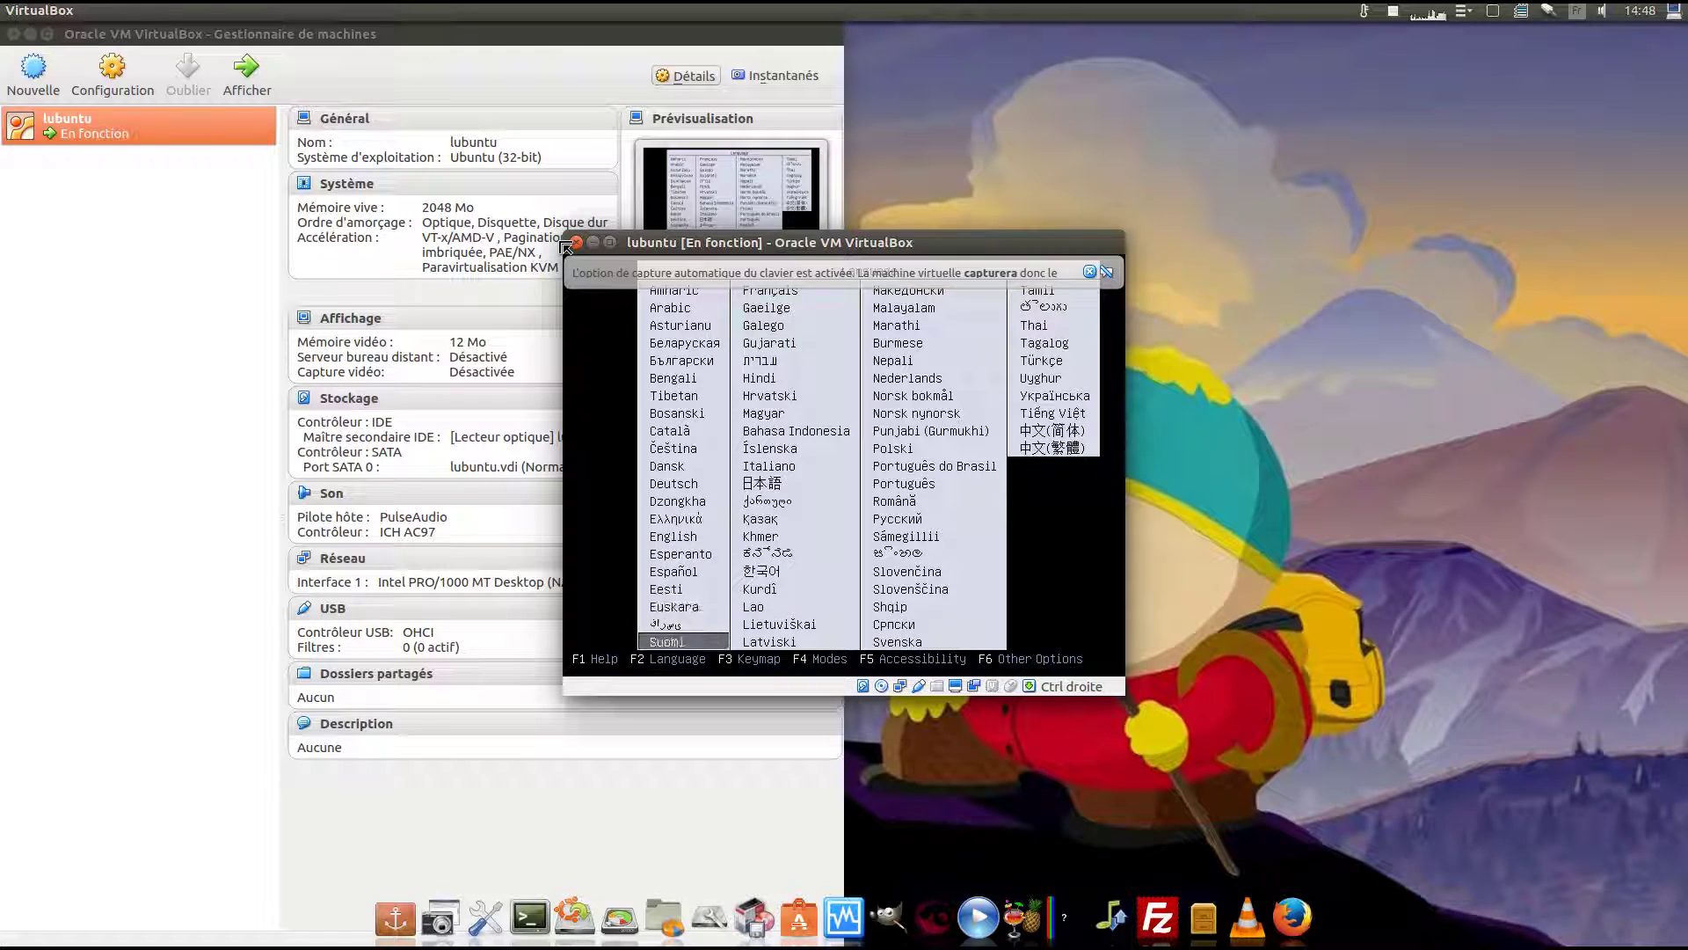
{"action": "key", "text": "Return"}
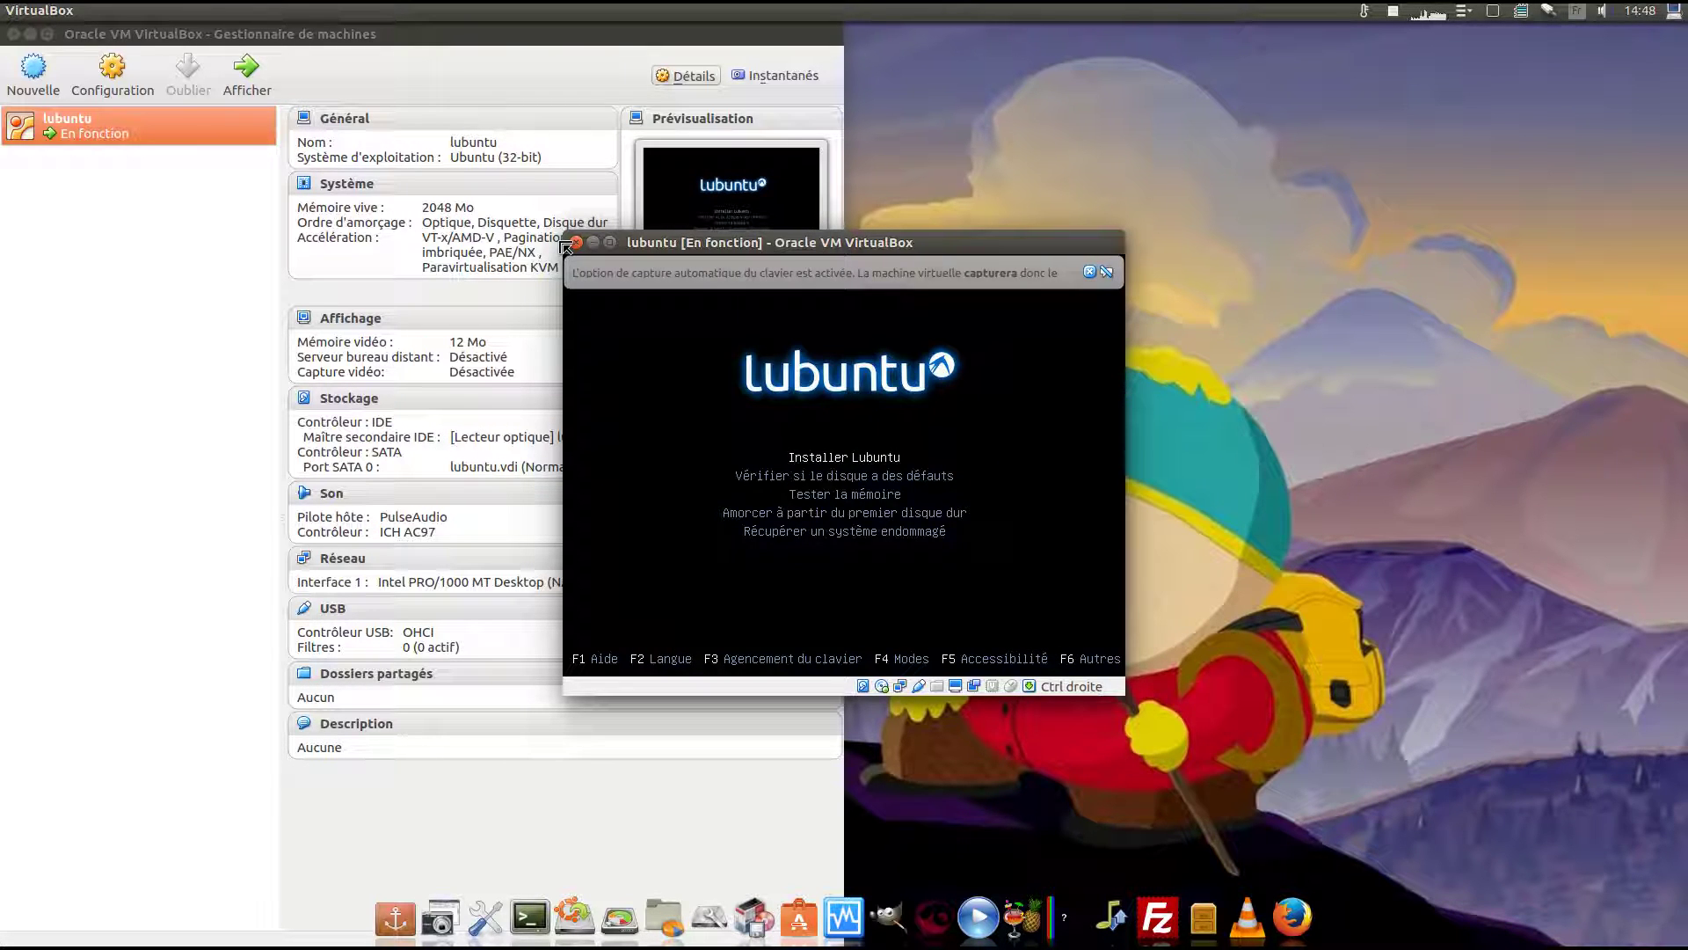
{"action": "key", "text": "Return"}
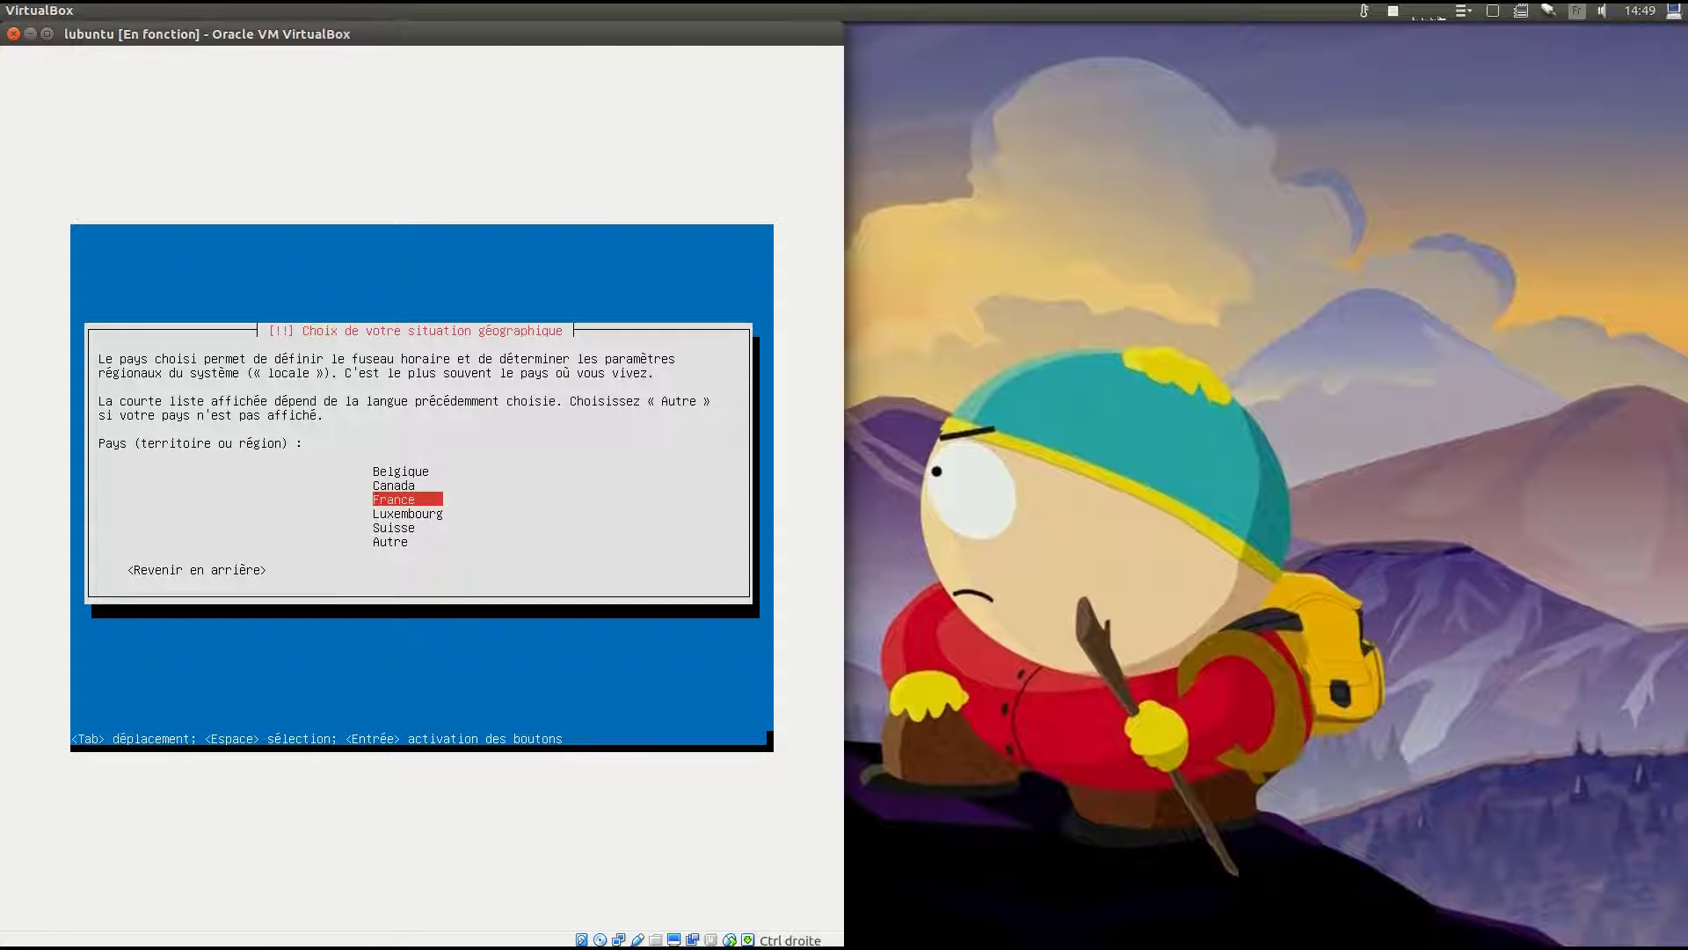
Choose France as the country and auto-detect the keyboard, accepting the fr:oss layout.
{"action": "key", "text": "Return"}
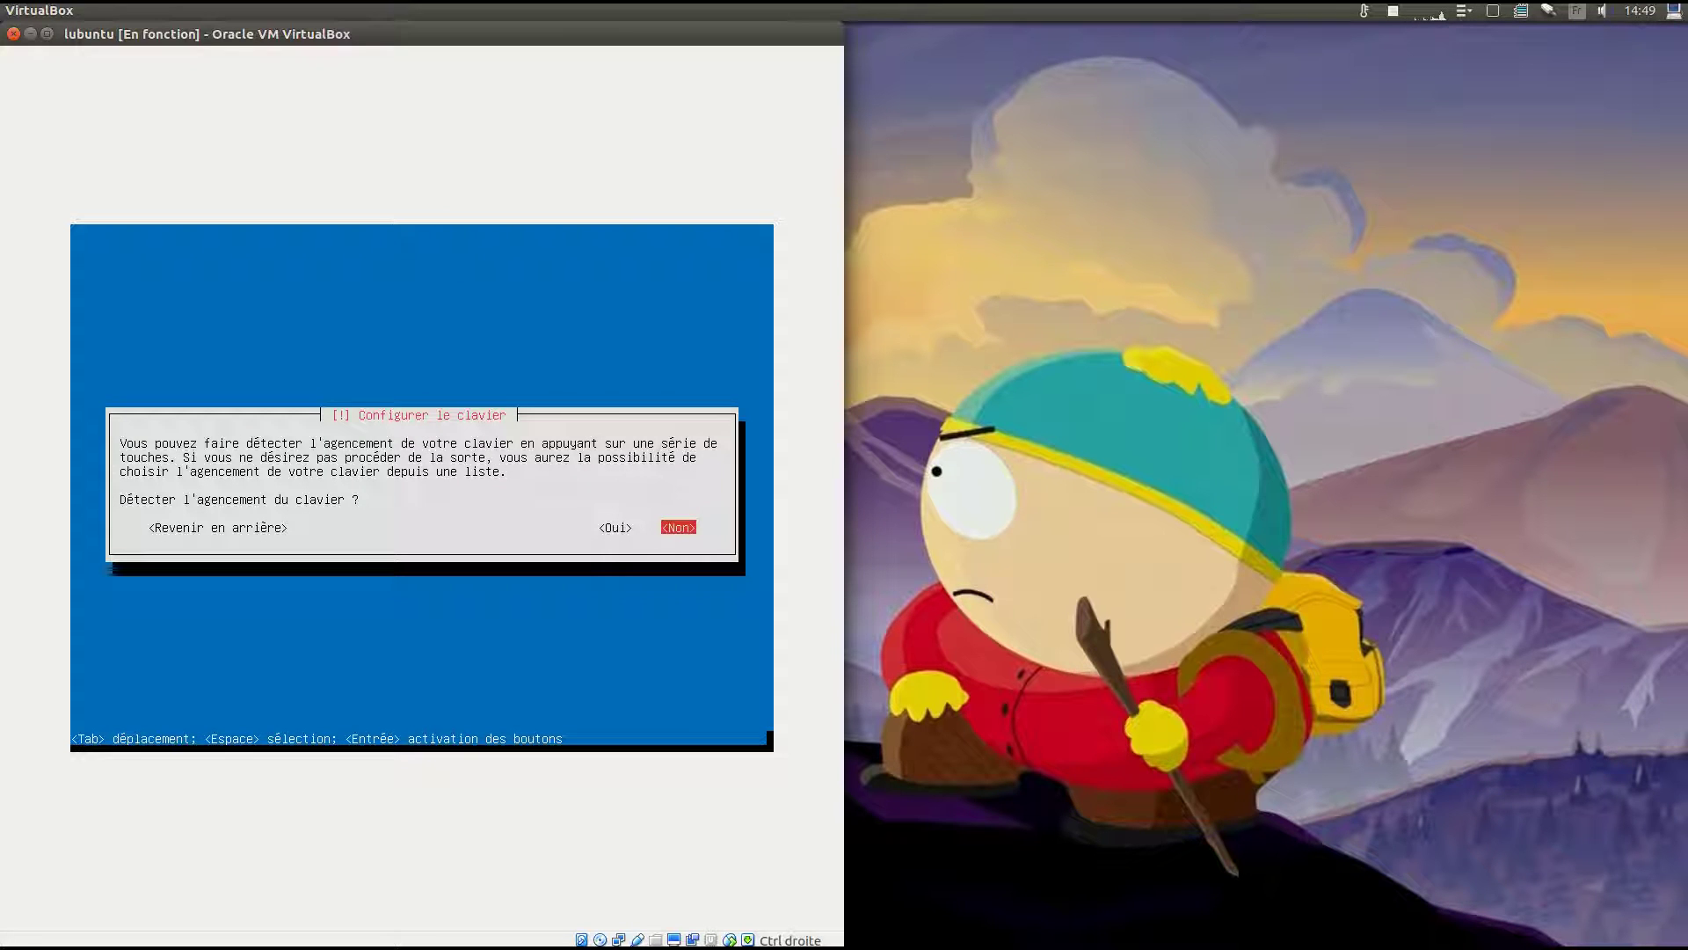
{"action": "key", "text": "Left"}
{"action": "key", "text": "Return"}
{"action": "key", "text": "y"}
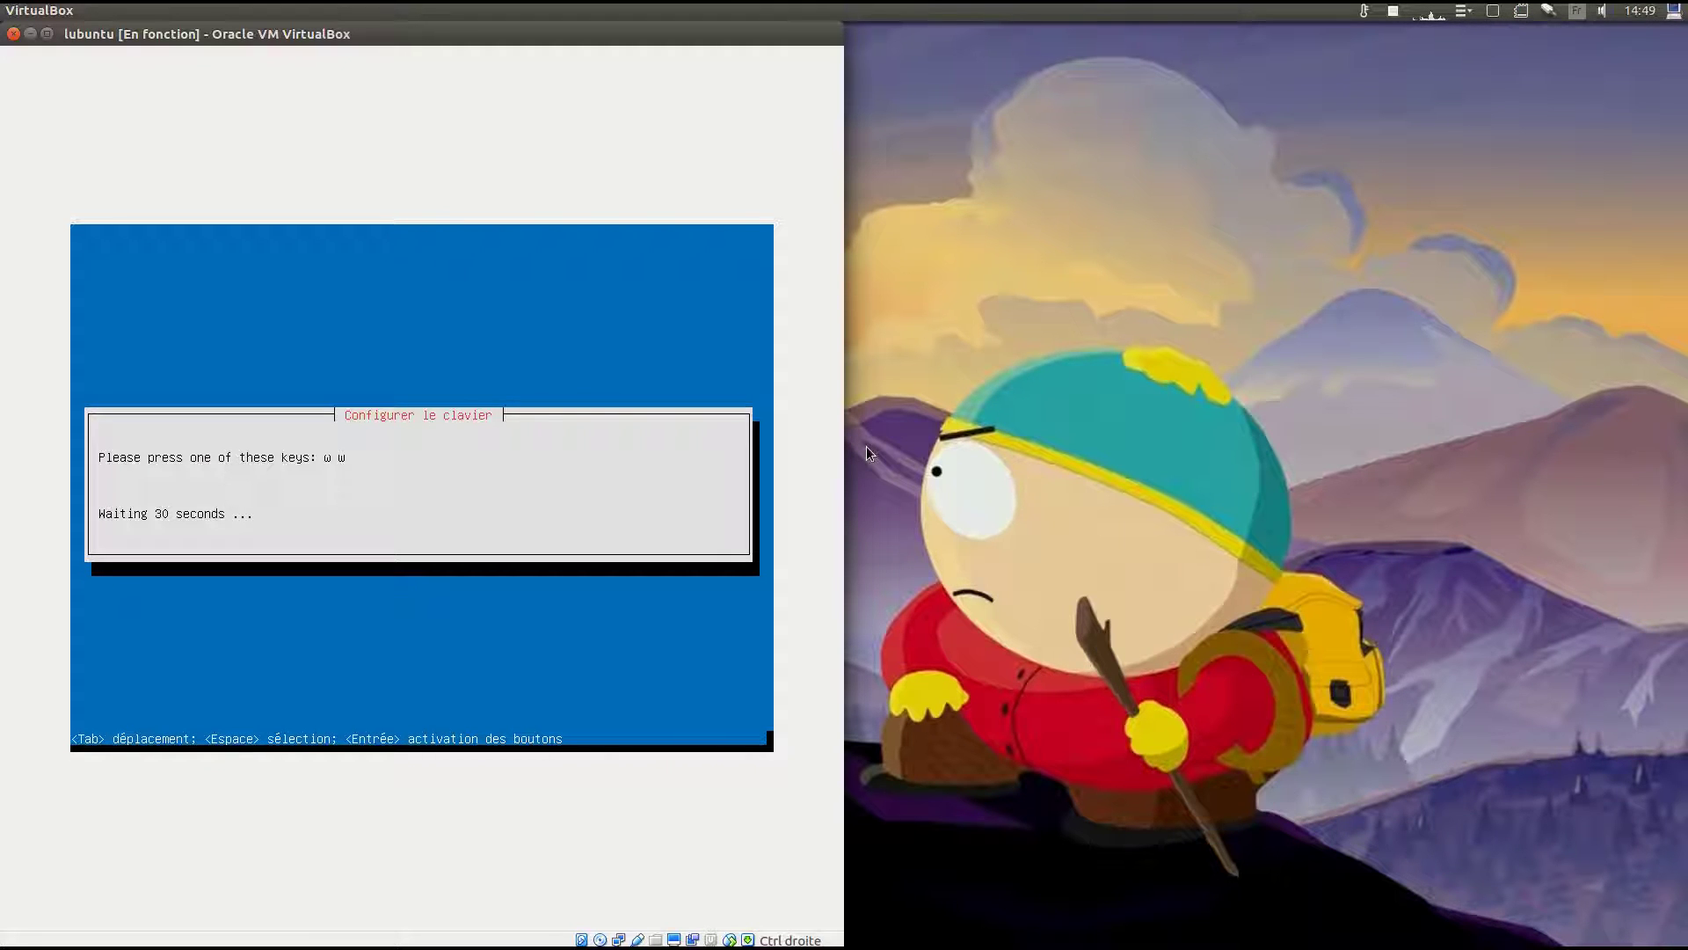
{"action": "key", "text": "w"}
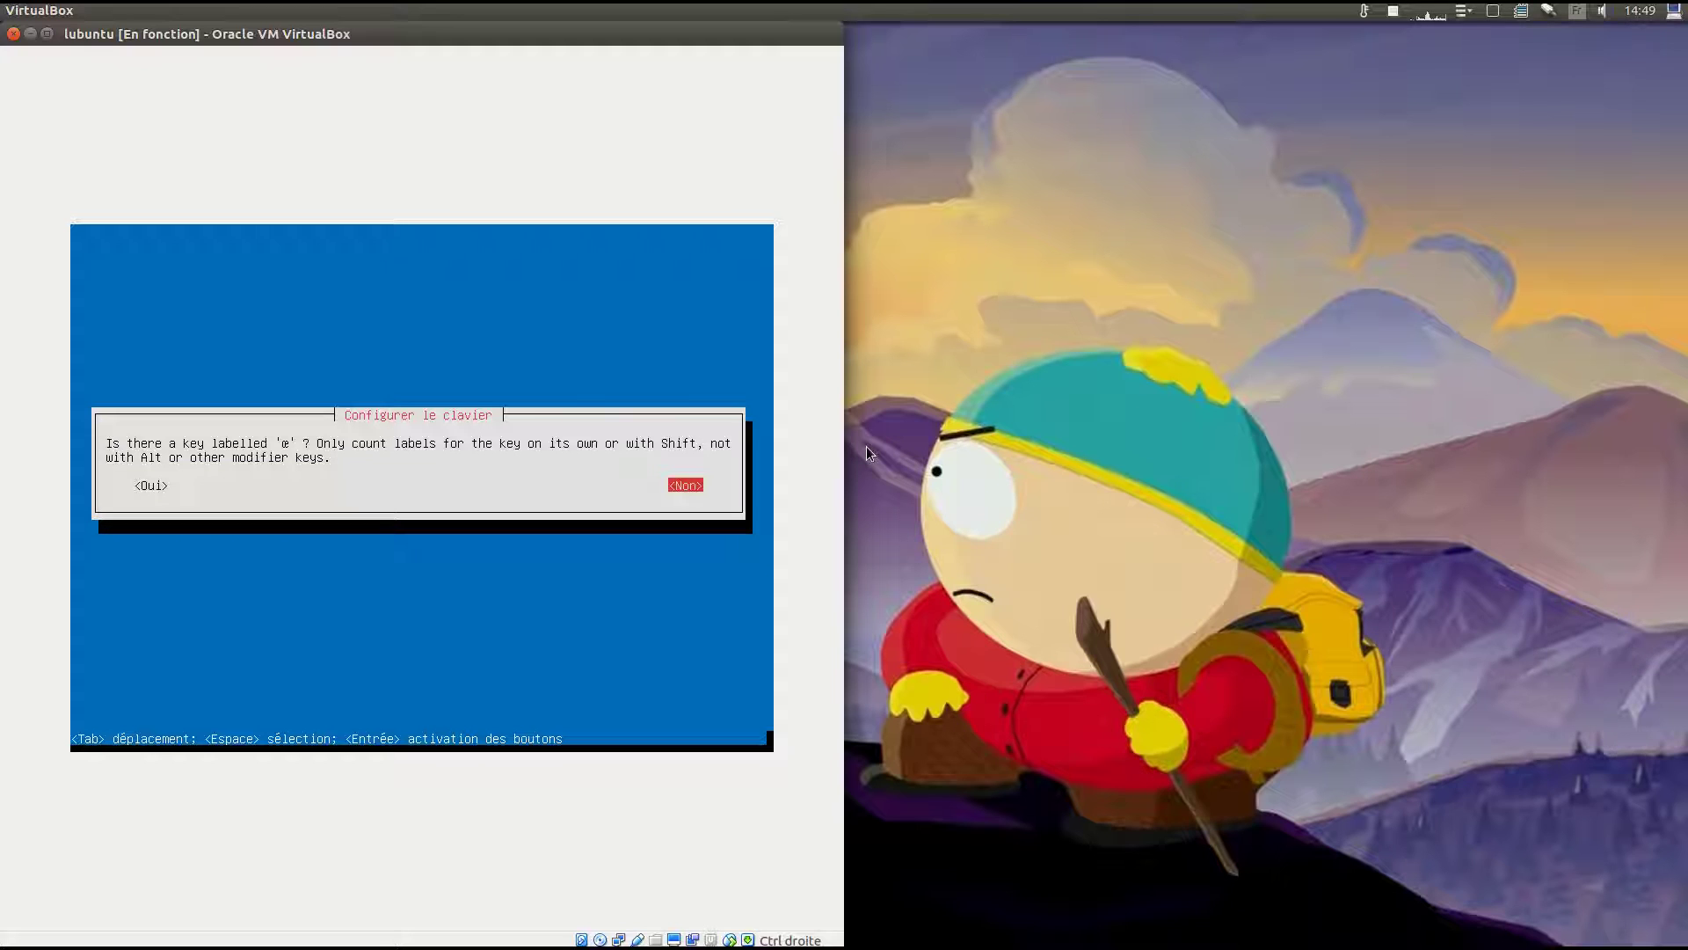
{"action": "key", "text": "Return"}
{"action": "key", "text": "Return"}
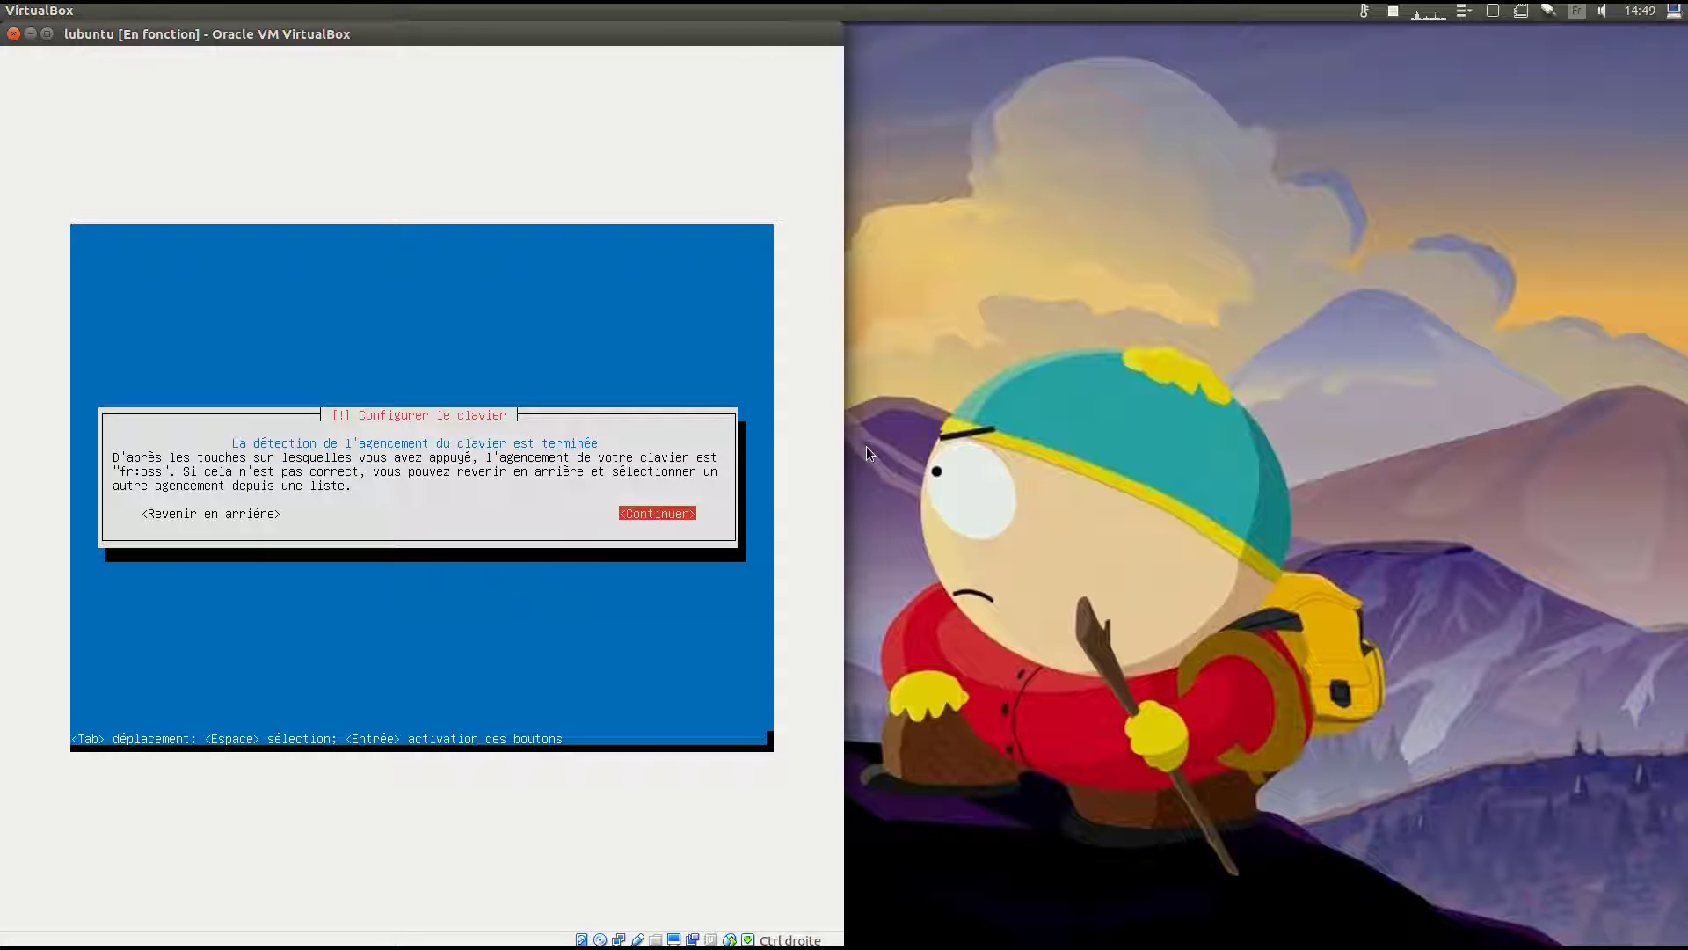
{"action": "key", "text": "Return"}
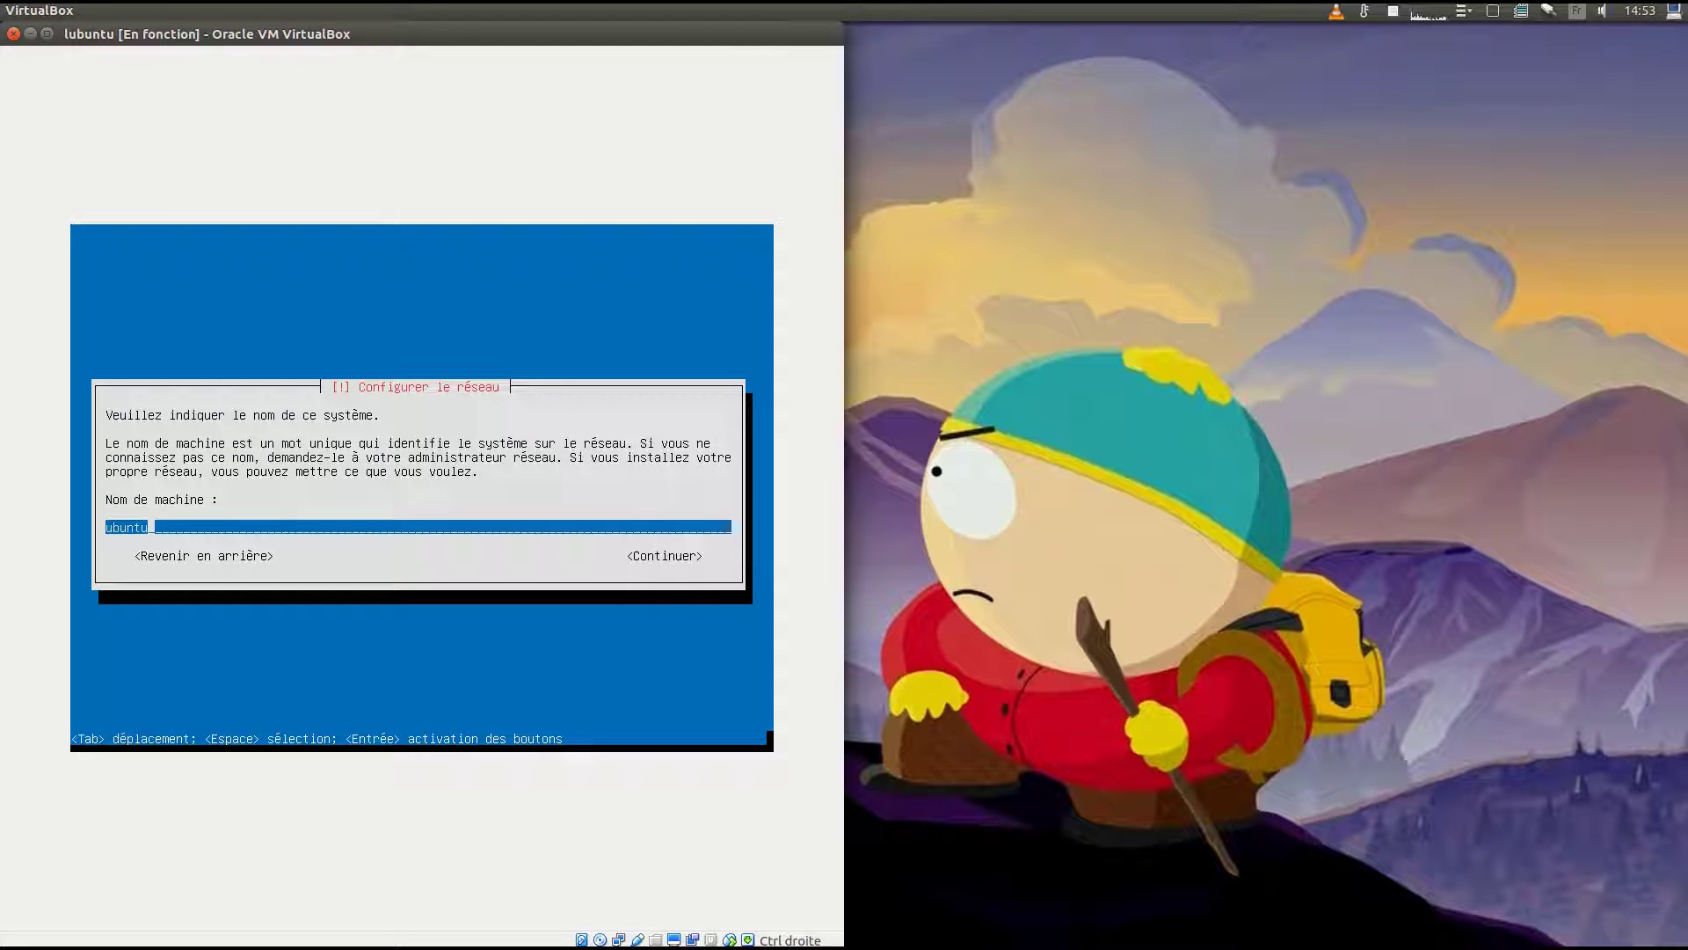
Keep ubuntu as the hostname and enter the new user's full name.
{"action": "key", "text": "Tab"}
{"action": "key", "text": "Return"}
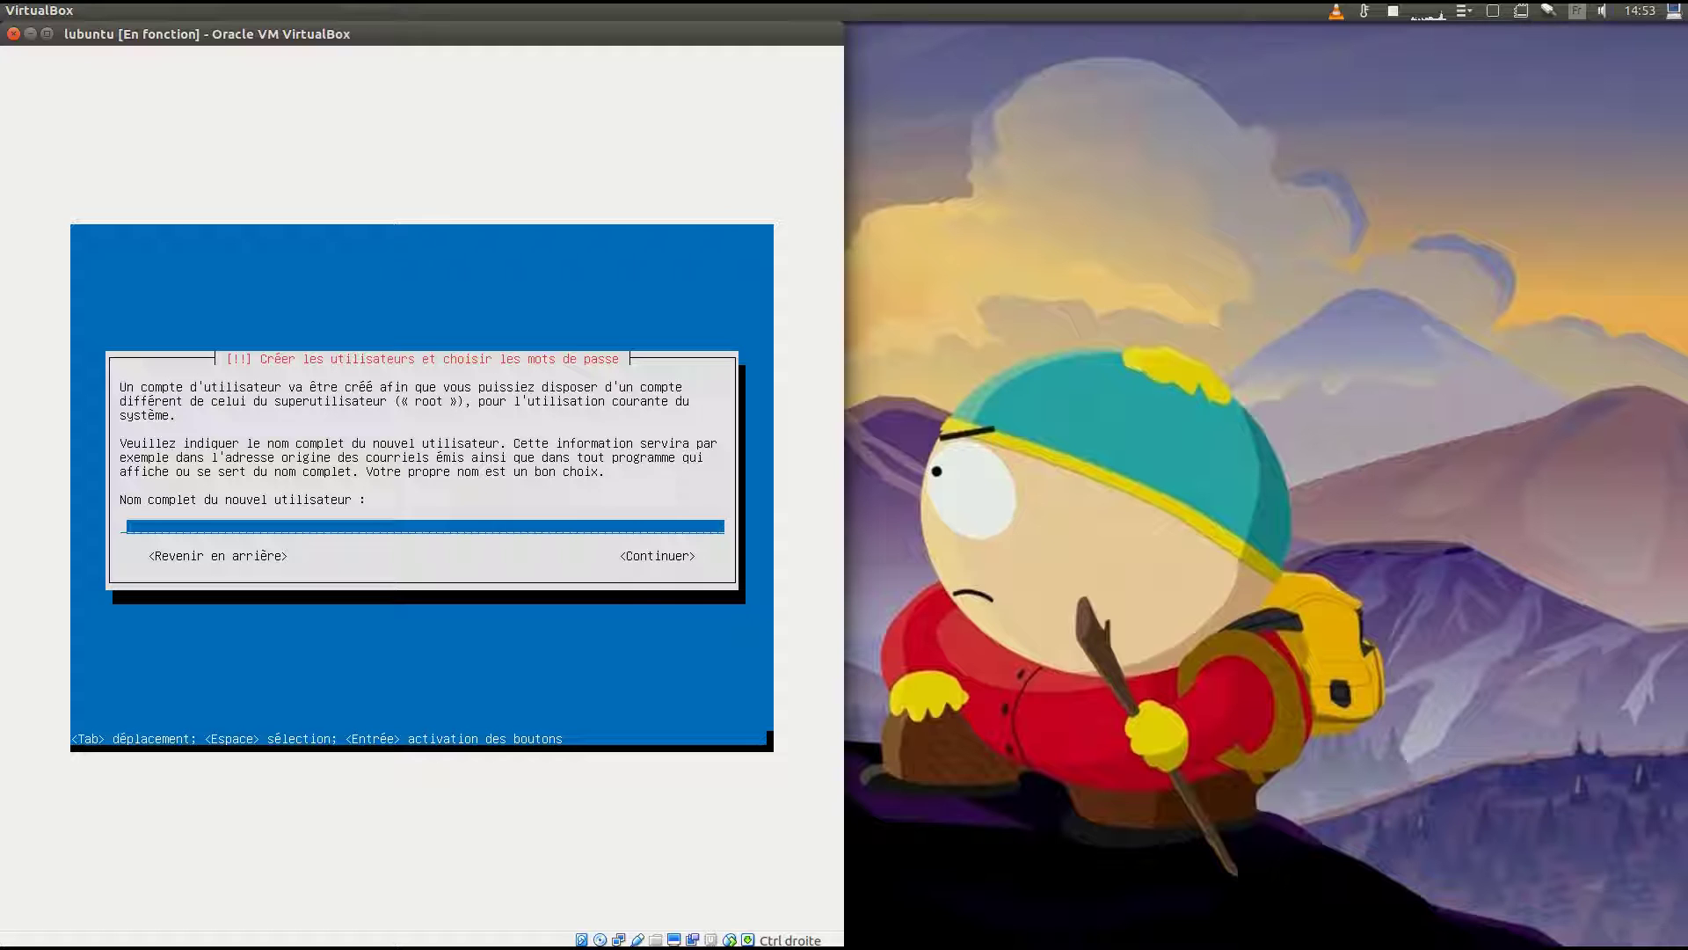
{"action": "type", "text": "f3nrjn"}
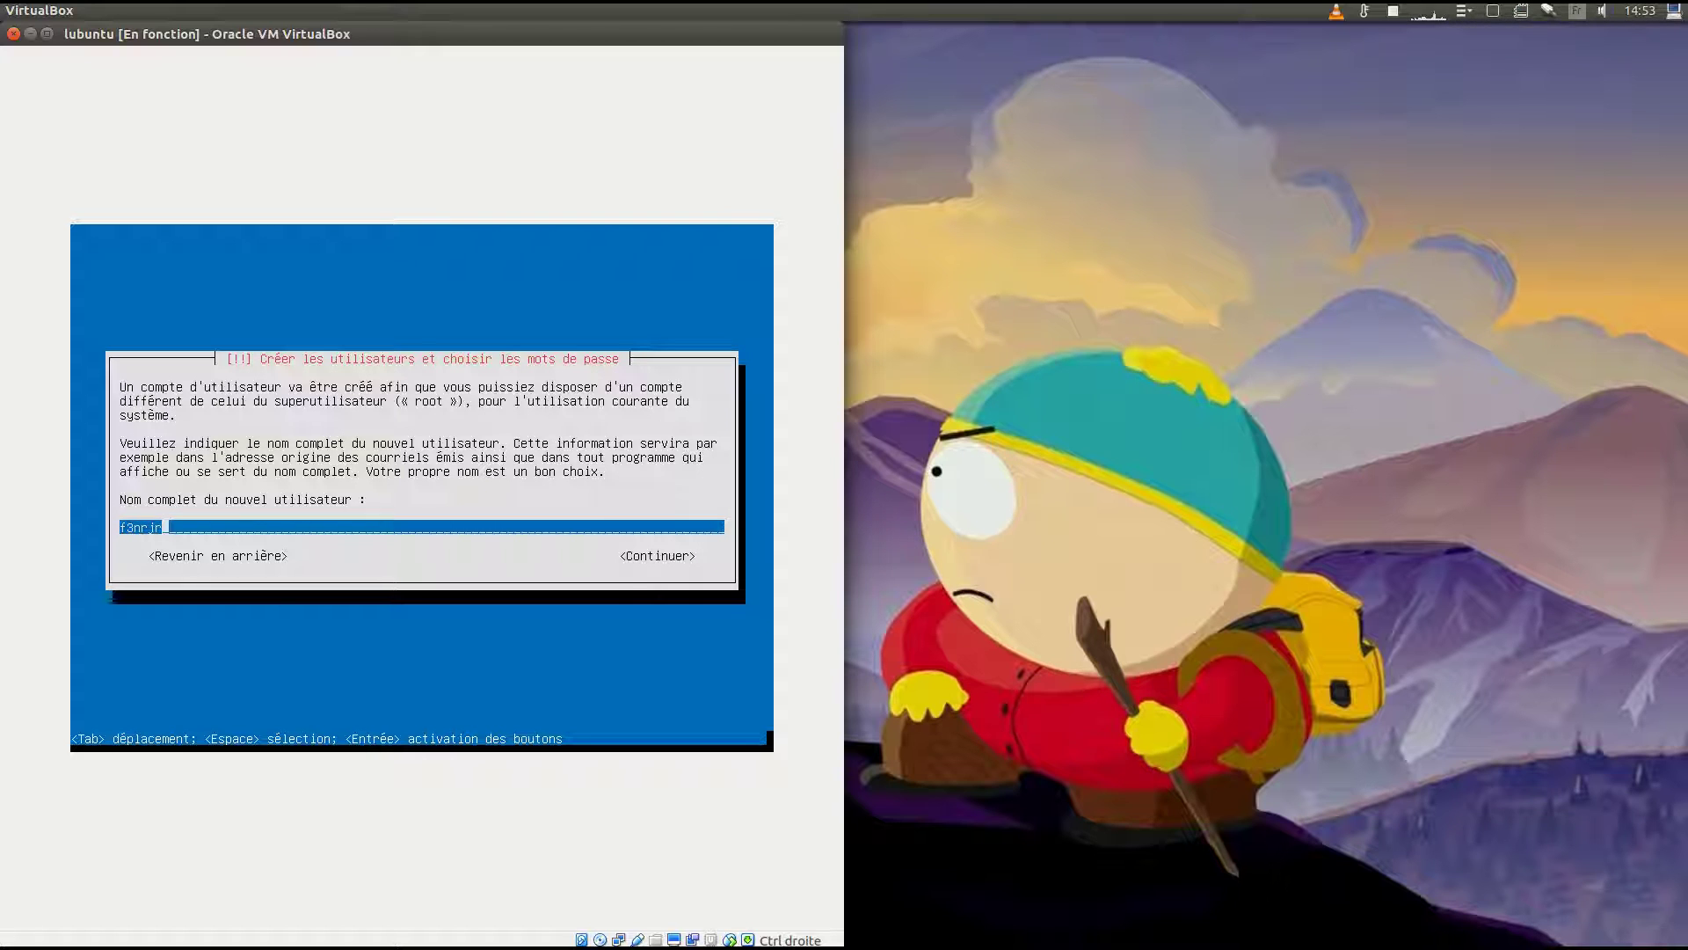
{"action": "key", "text": "Tab"}
{"action": "key", "text": "Return"}
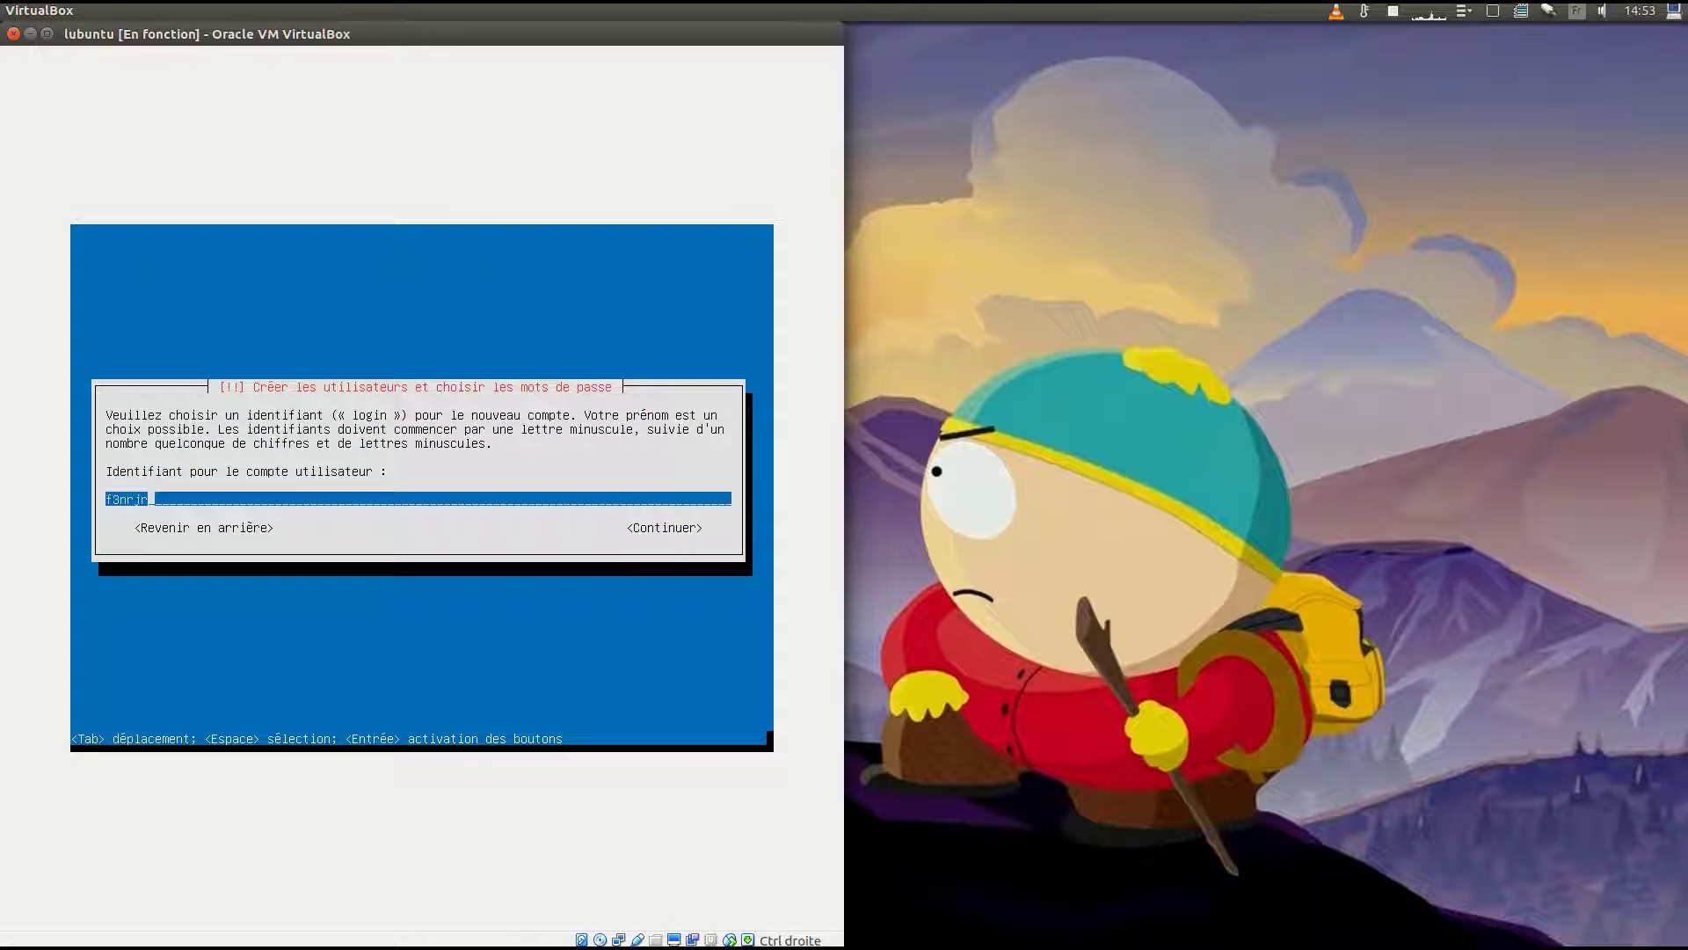
Accept the suggested login, enter and confirm the password, and keep it despite the weak-password warning.
{"action": "key", "text": "Tab"}
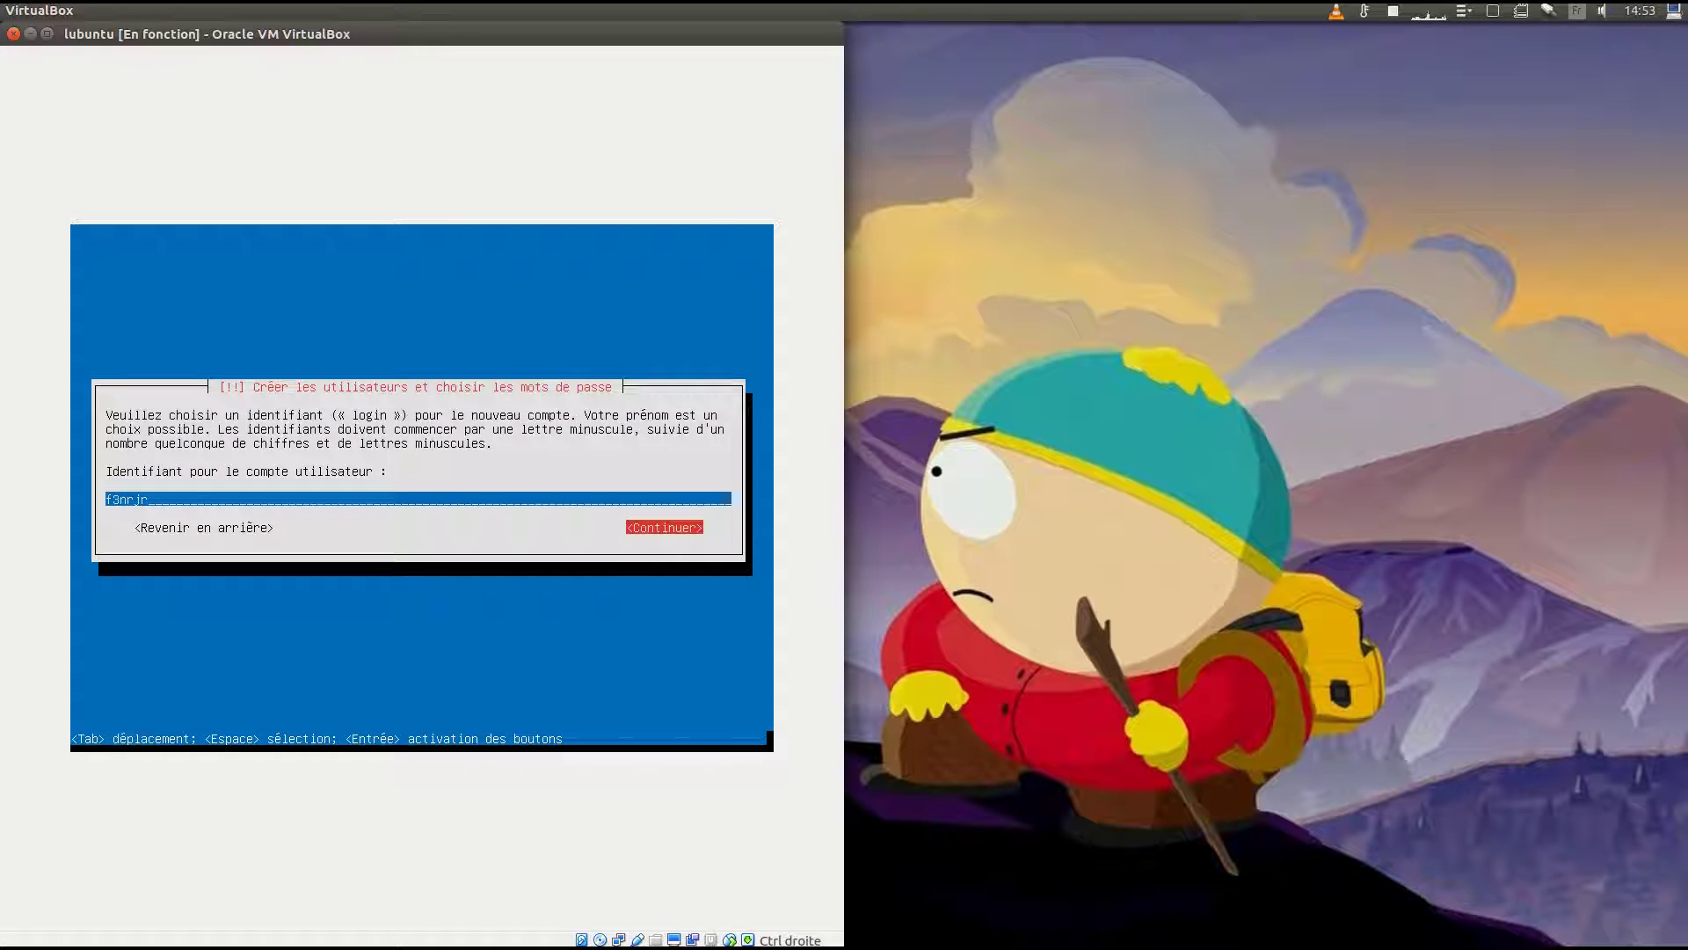
{"action": "key", "text": "Return"}
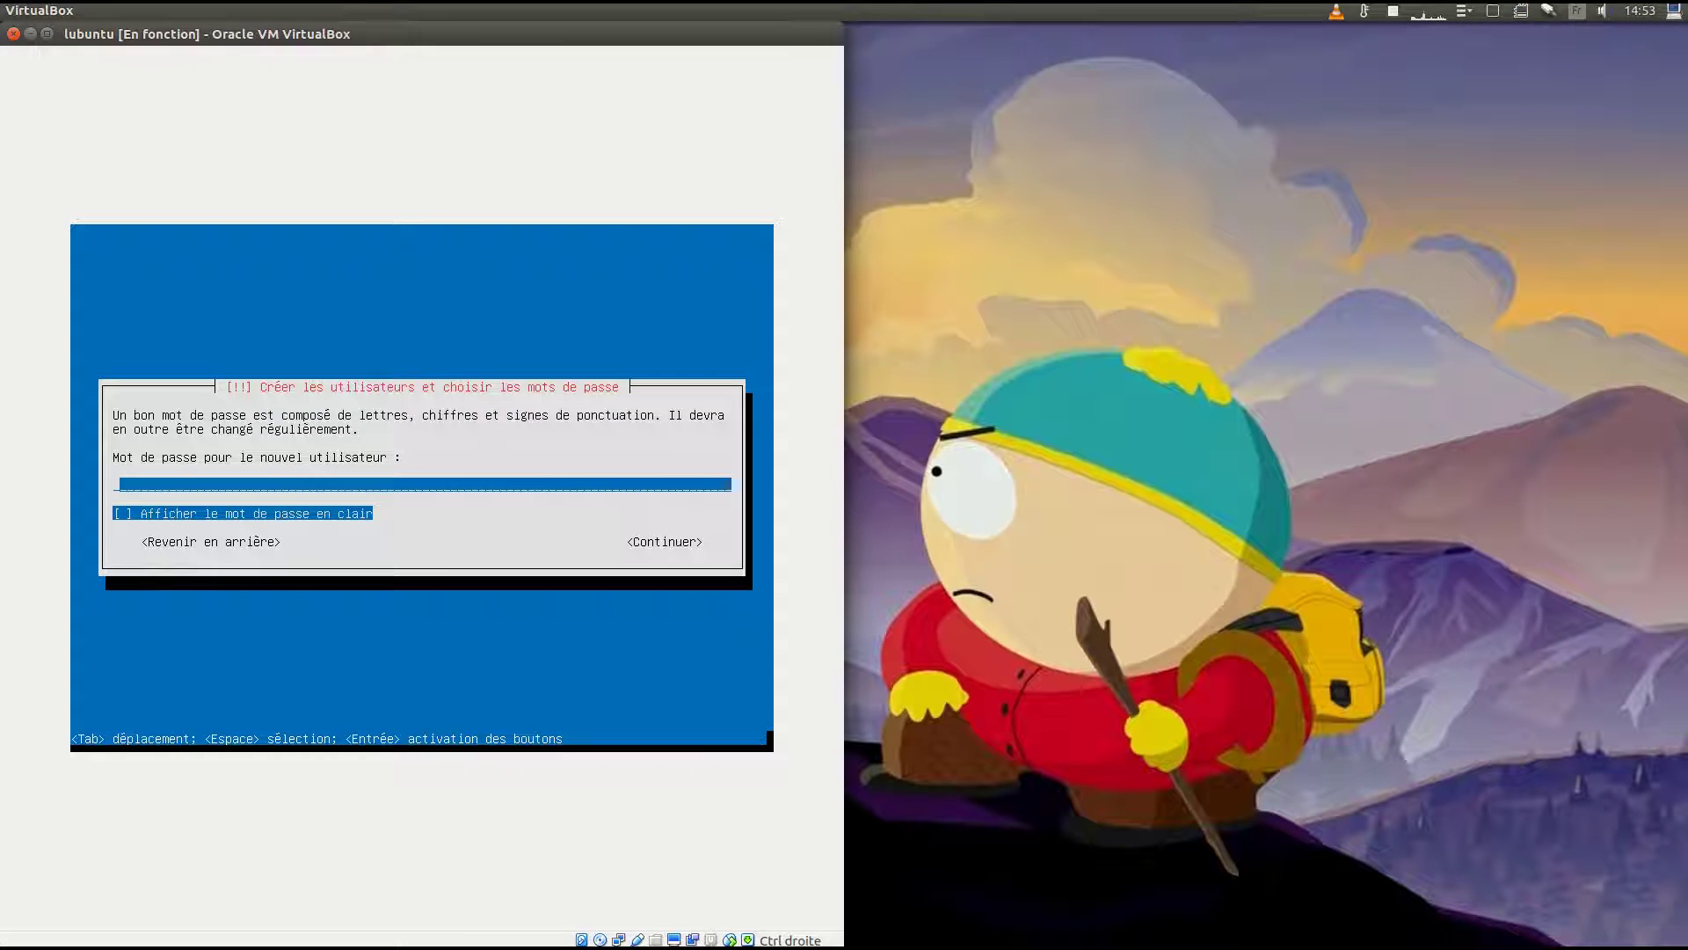
{"action": "type", "text": "****"}
{"action": "key", "text": "Tab"}
{"action": "key", "text": "Tab"}
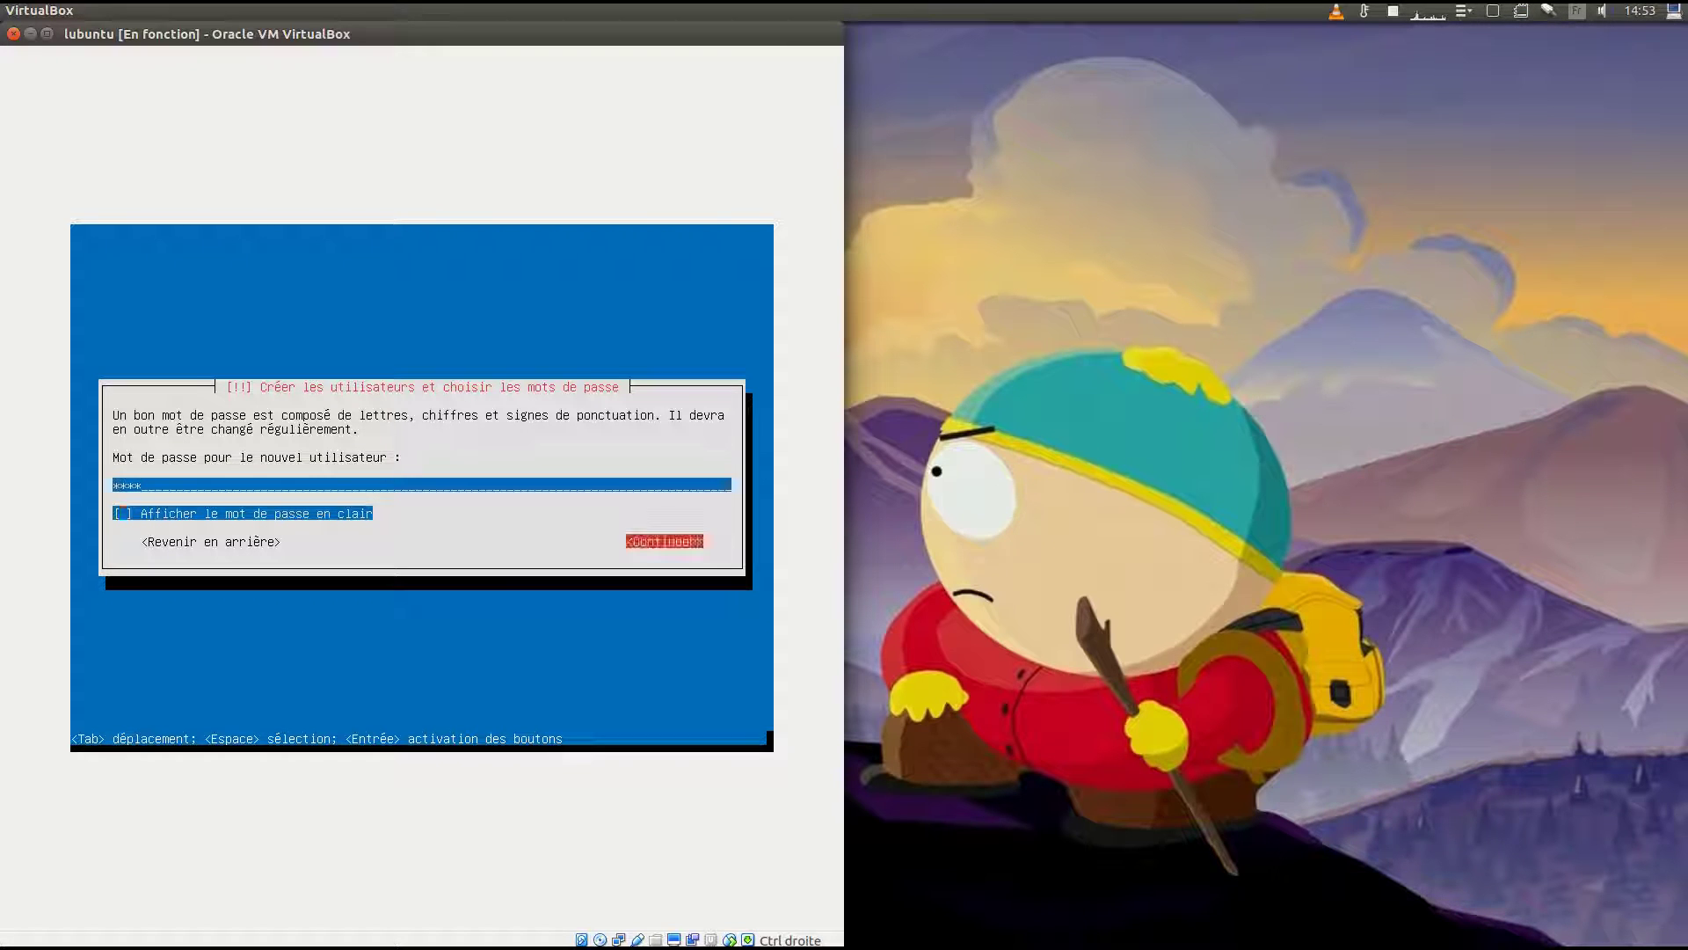
{"action": "key", "text": "Return"}
{"action": "type", "text": "****"}
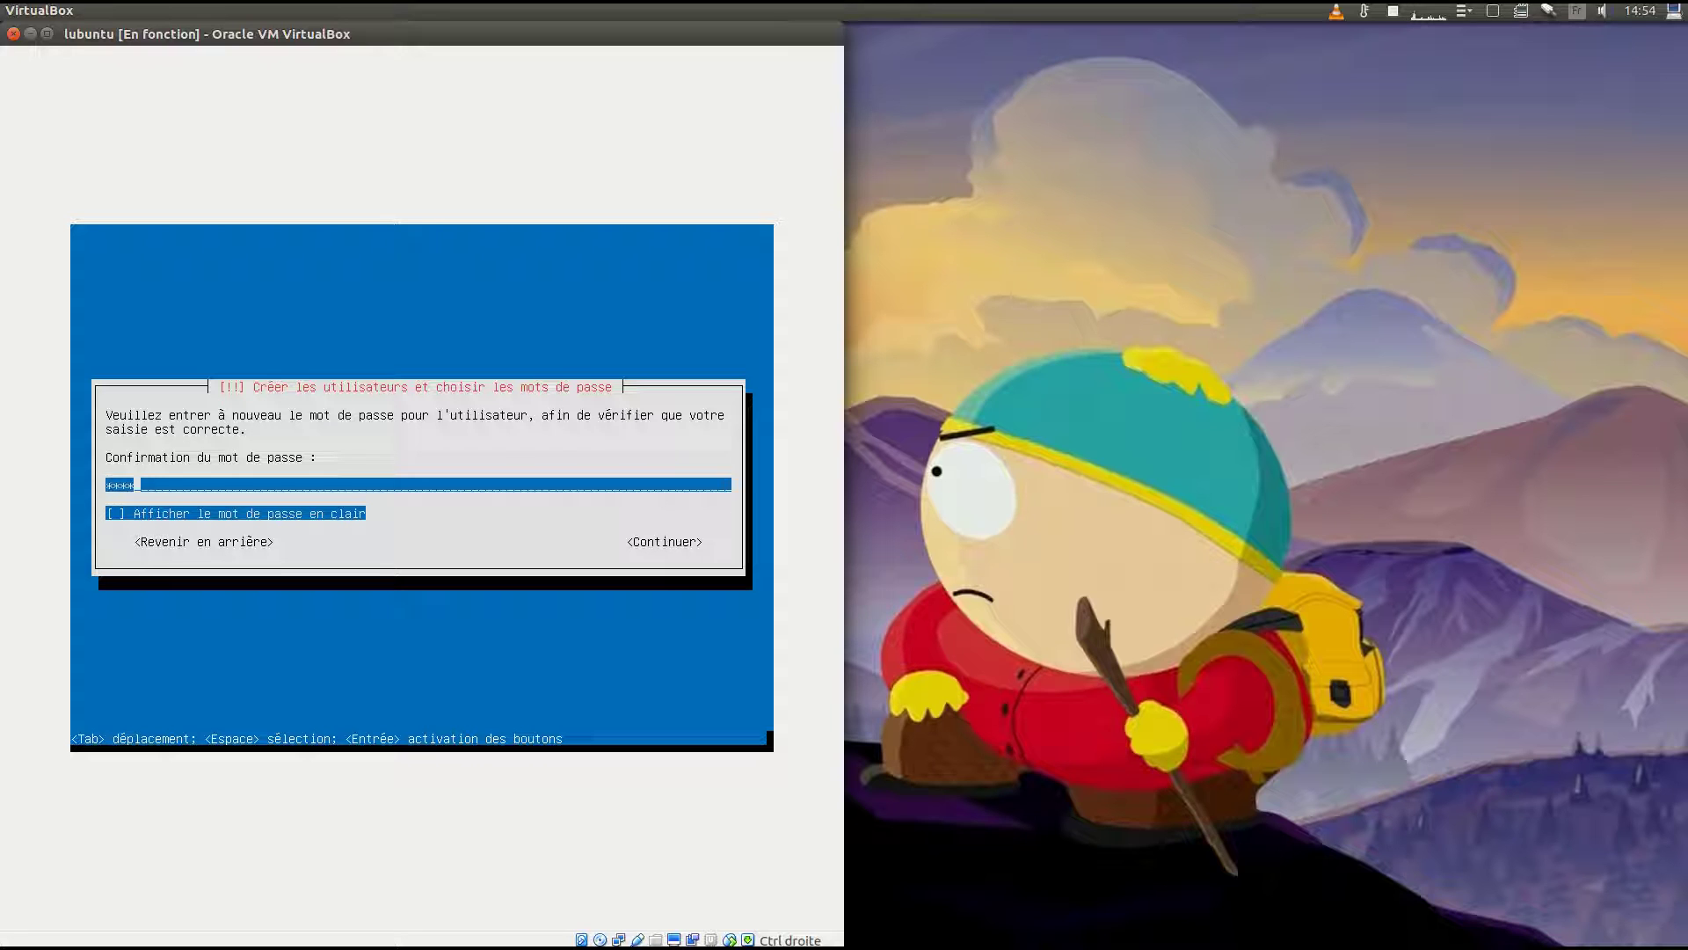
{"action": "key", "text": "Tab"}
{"action": "key", "text": "Tab"}
{"action": "key", "text": "Return"}
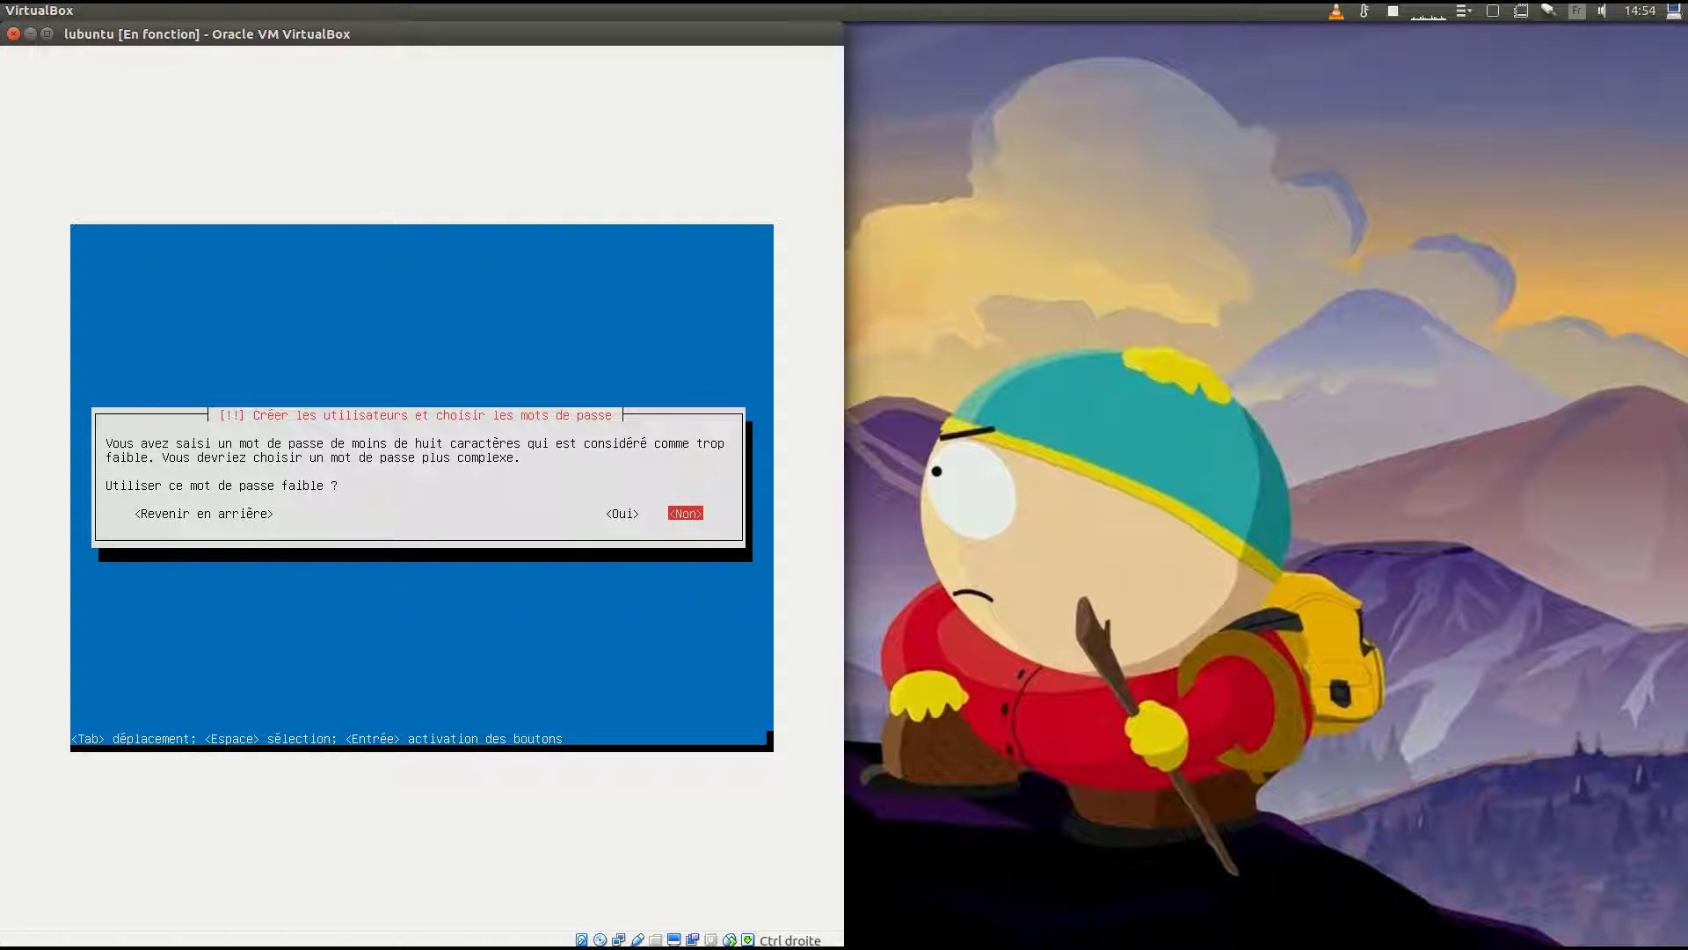
{"action": "key", "text": "Left"}
{"action": "key", "text": "Return"}
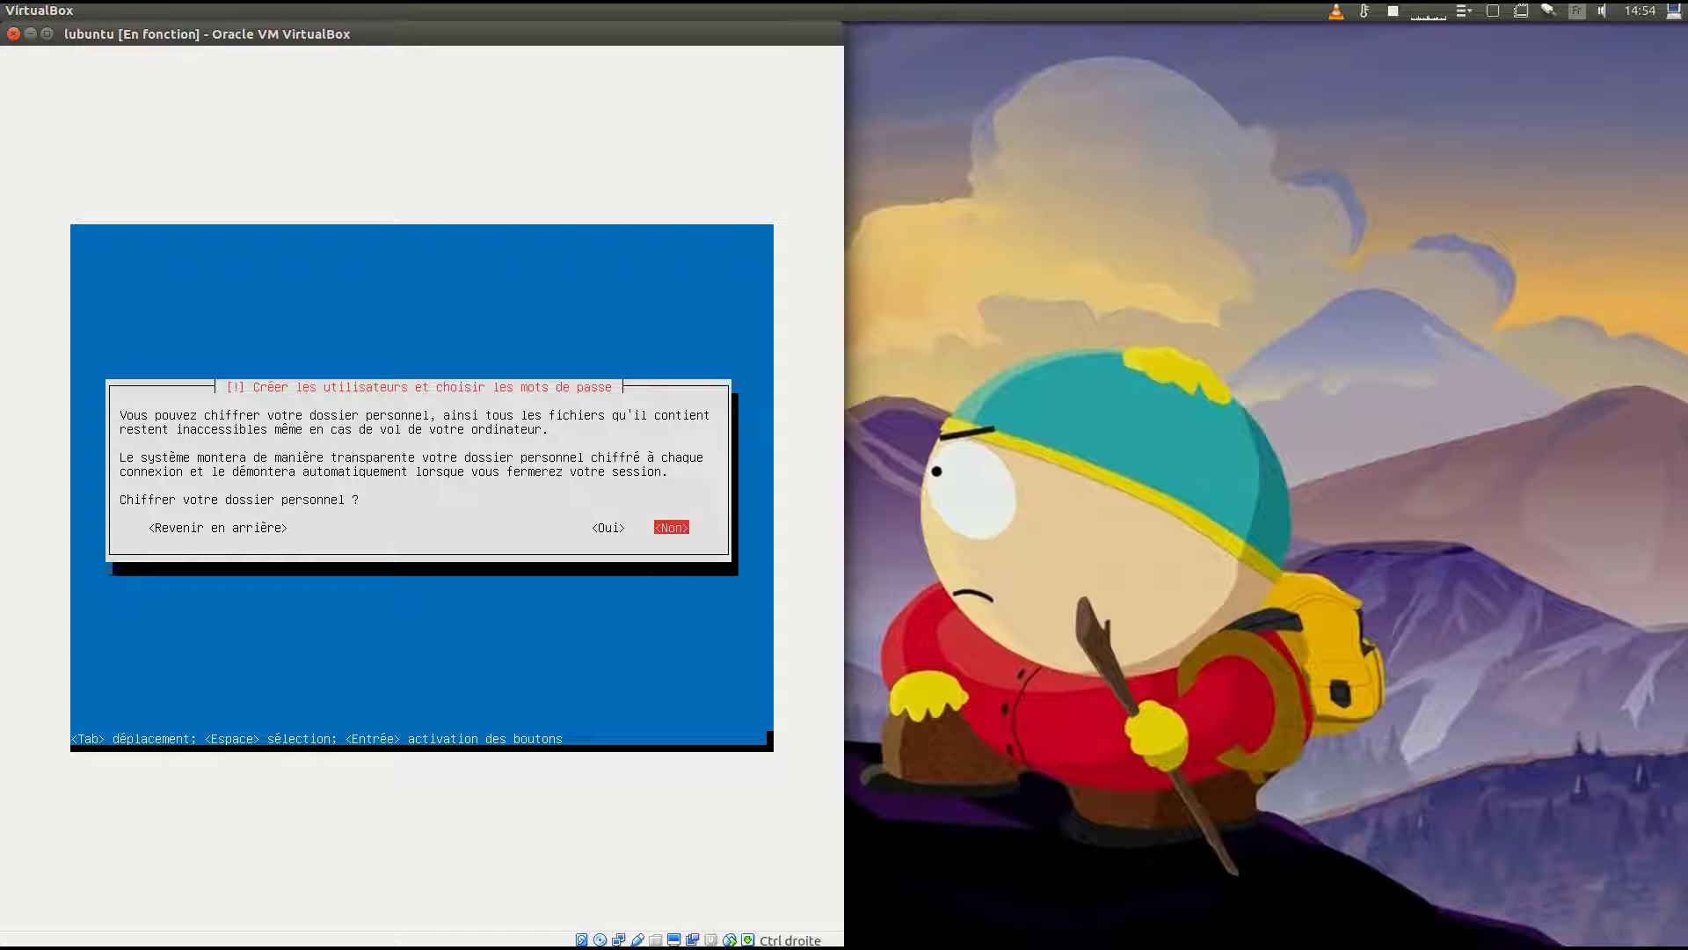
Leave the home folder unencrypted, accept Europe/Paris, and partition the VBOX HARDDISK with the changes written.
{"action": "key", "text": "Return"}
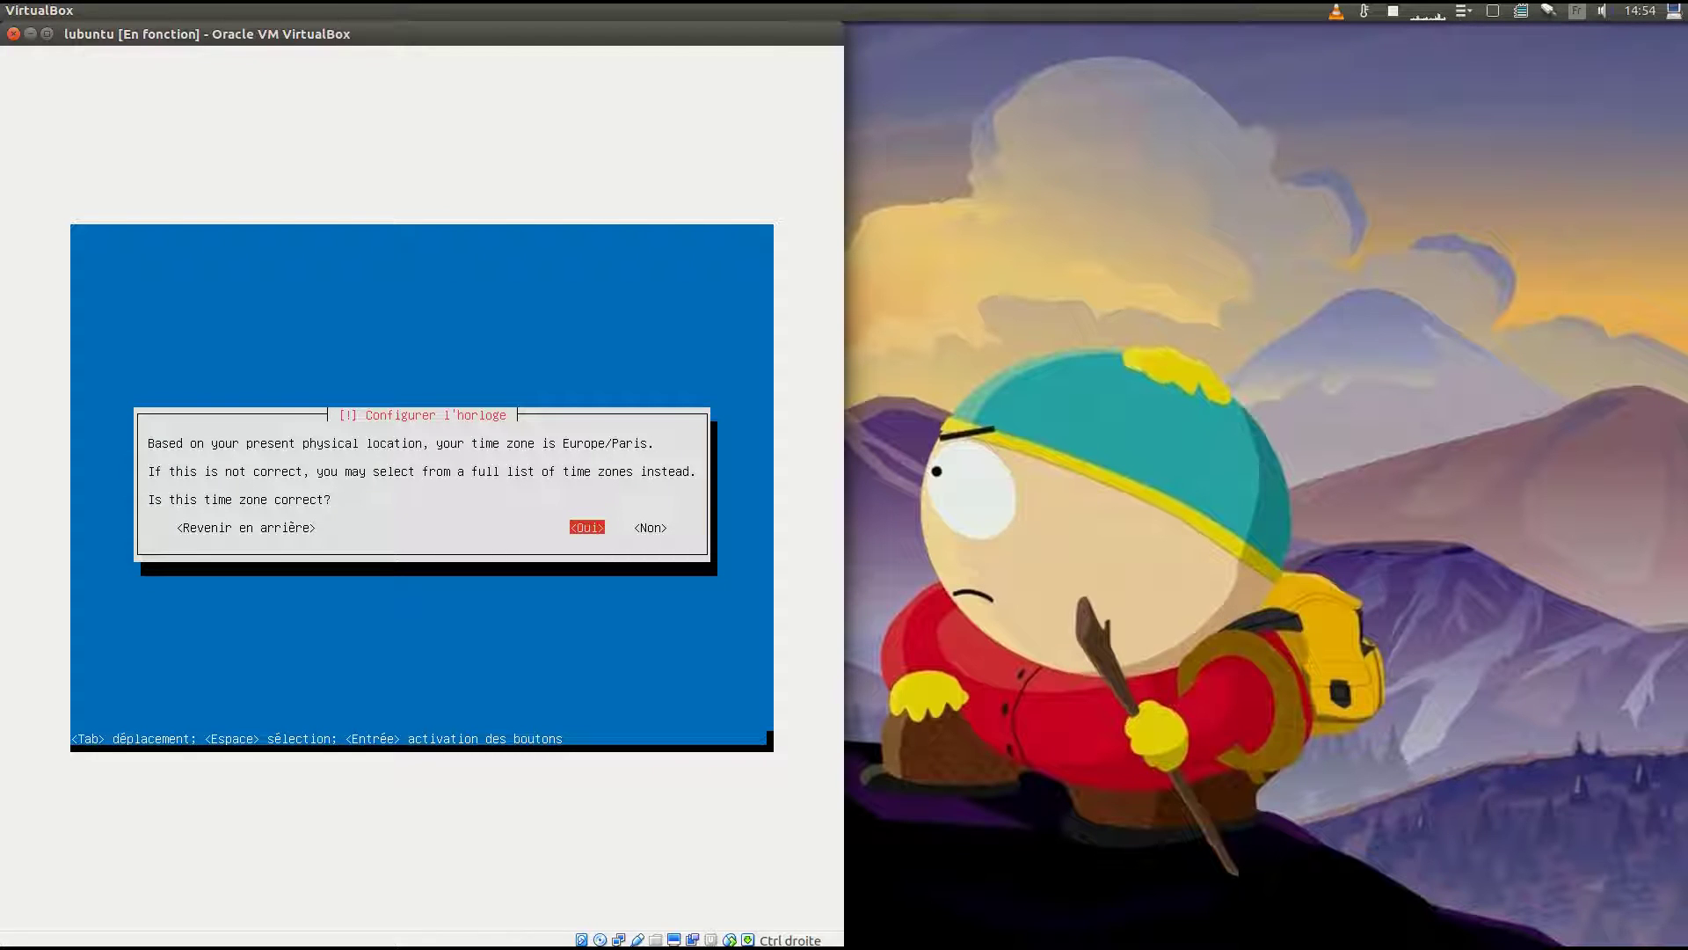
{"action": "key", "text": "Return"}
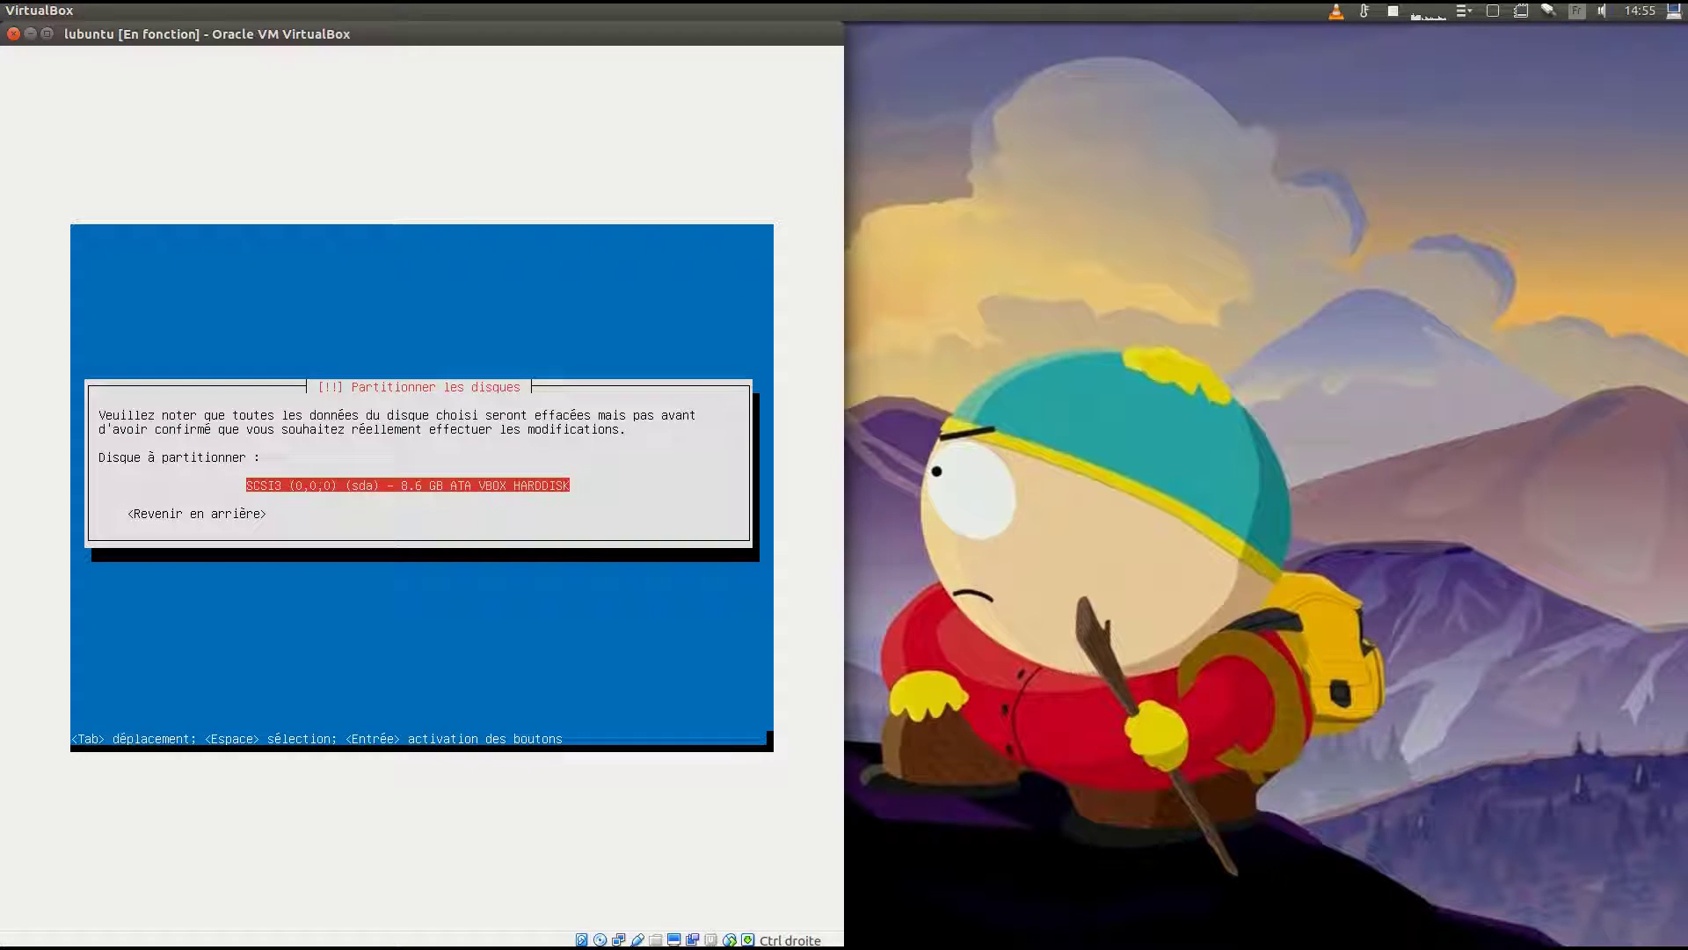
{"action": "key", "text": "Return"}
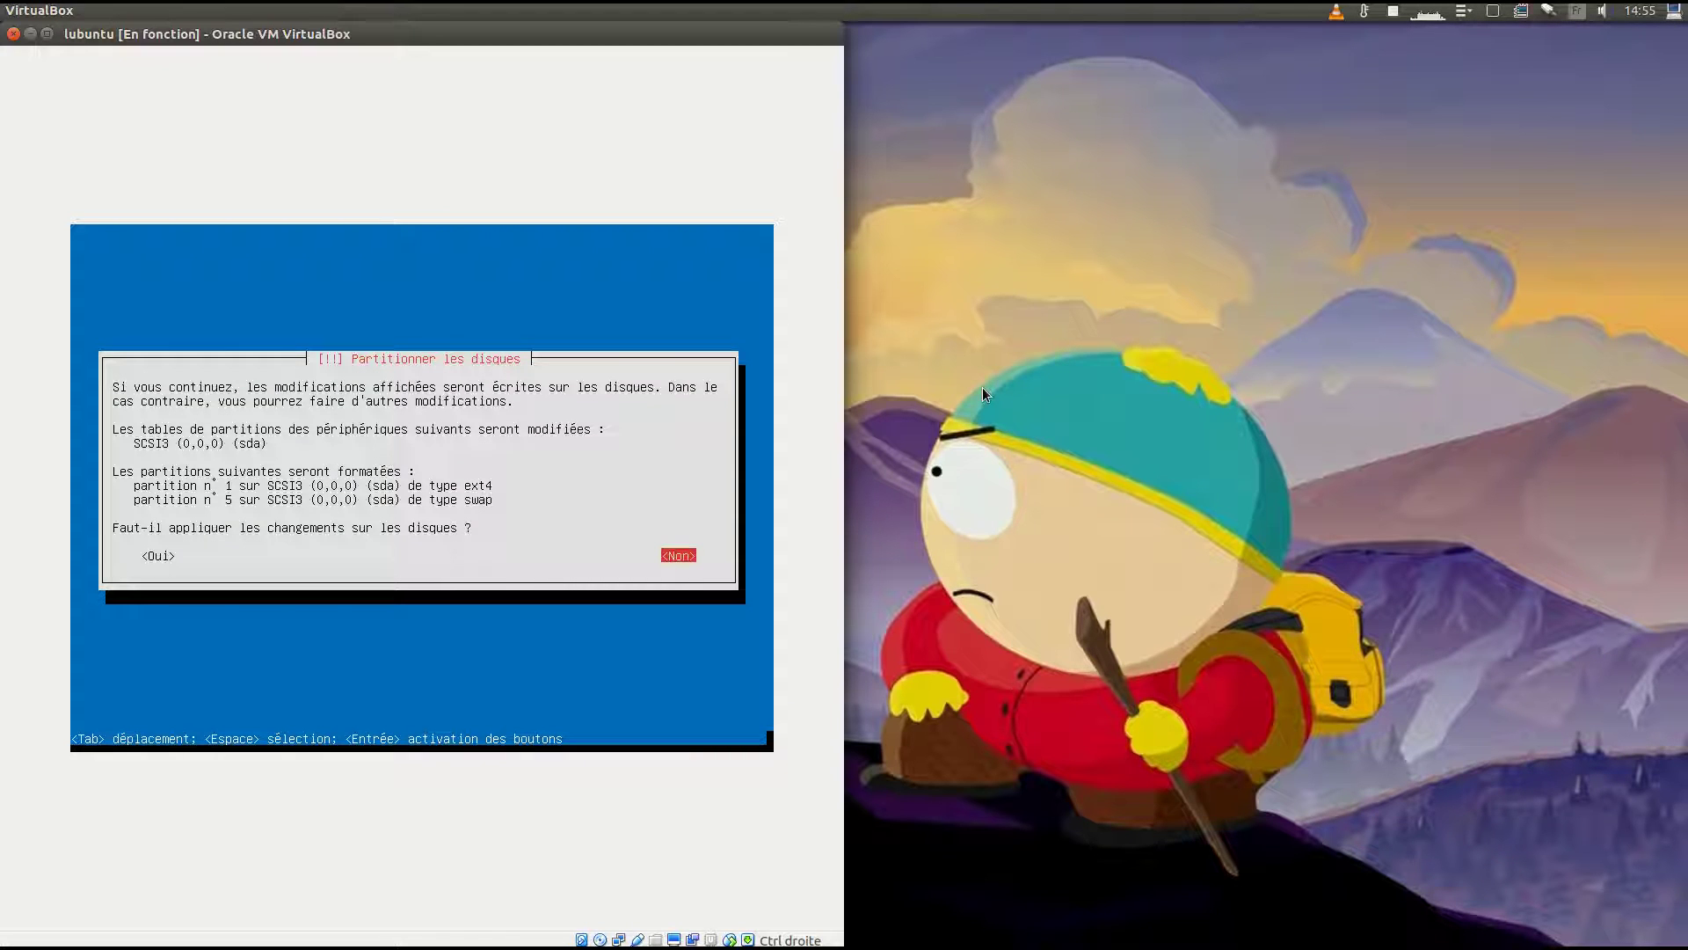
{"action": "key", "text": "Tab"}
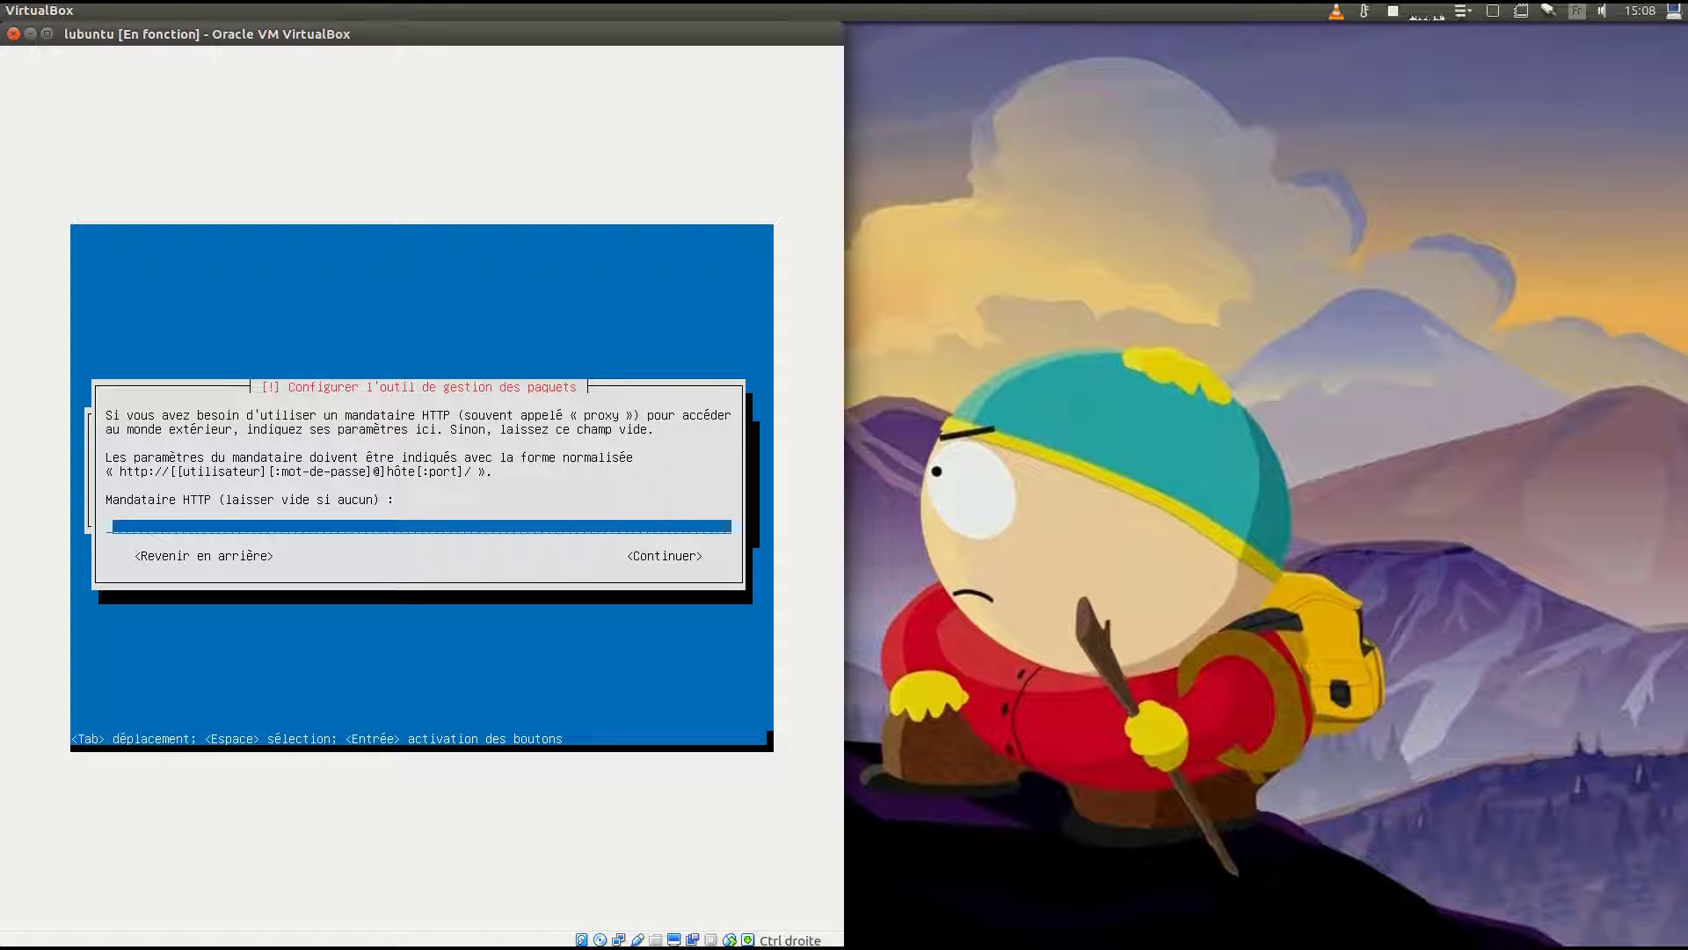
Skip the HTTP proxy, install GRUB on the boot sector, keep the clock on UTC, and finish.
{"action": "key", "text": "Tab"}
{"action": "key", "text": "Return"}
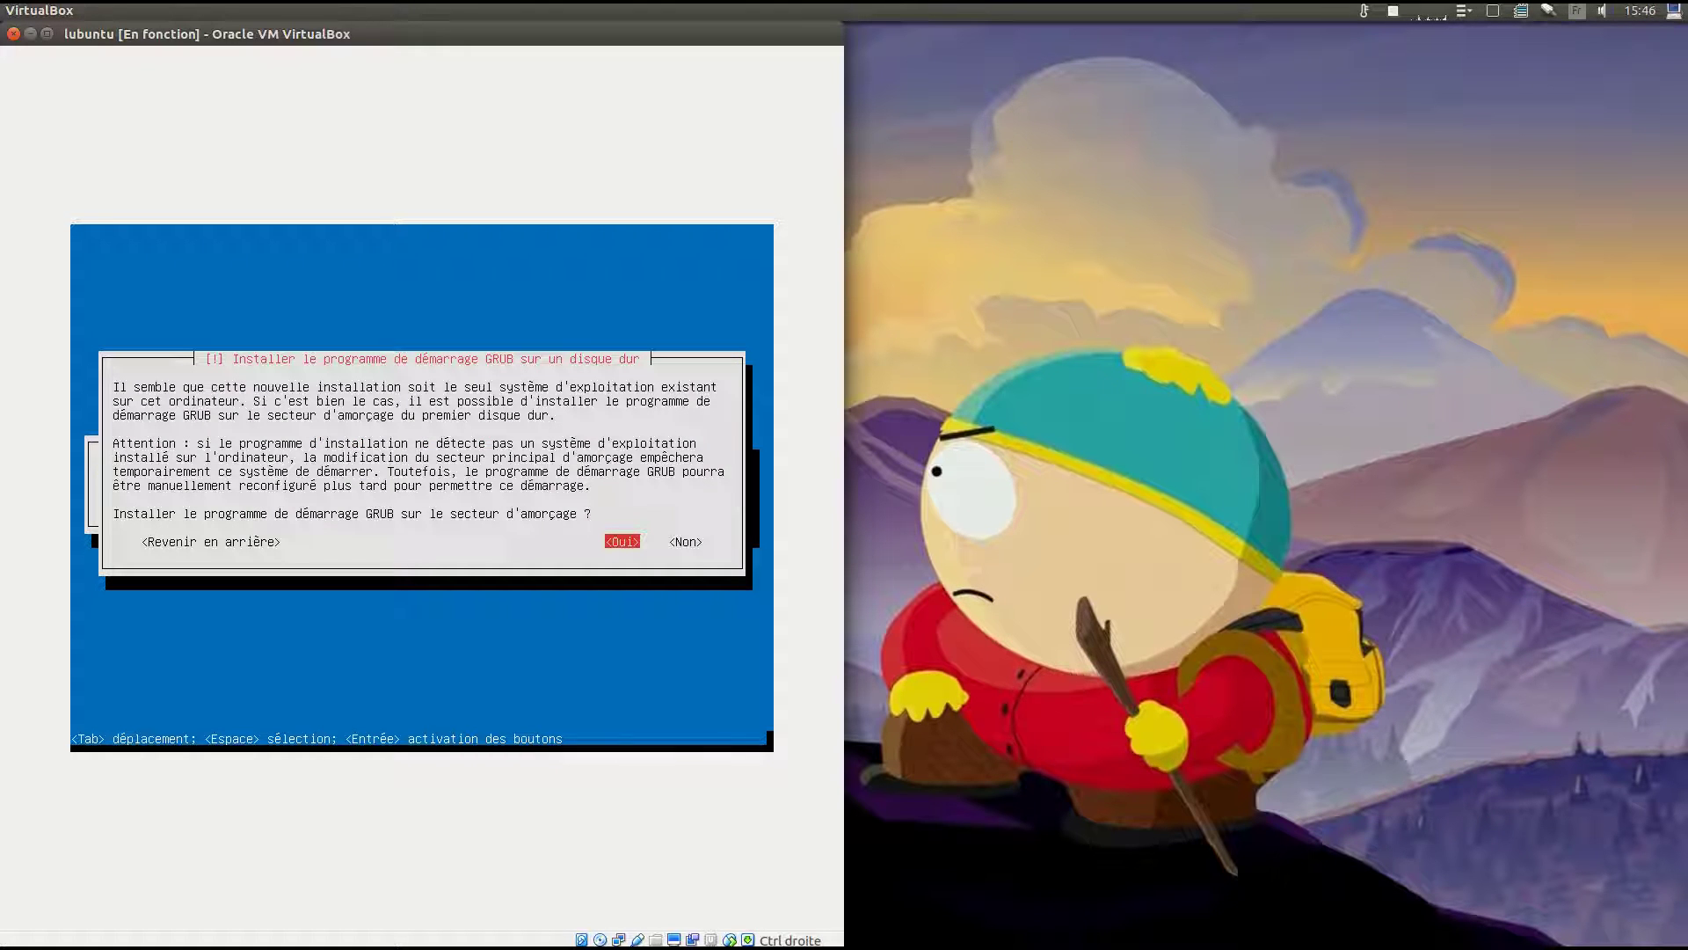
{"action": "key", "text": "Return"}
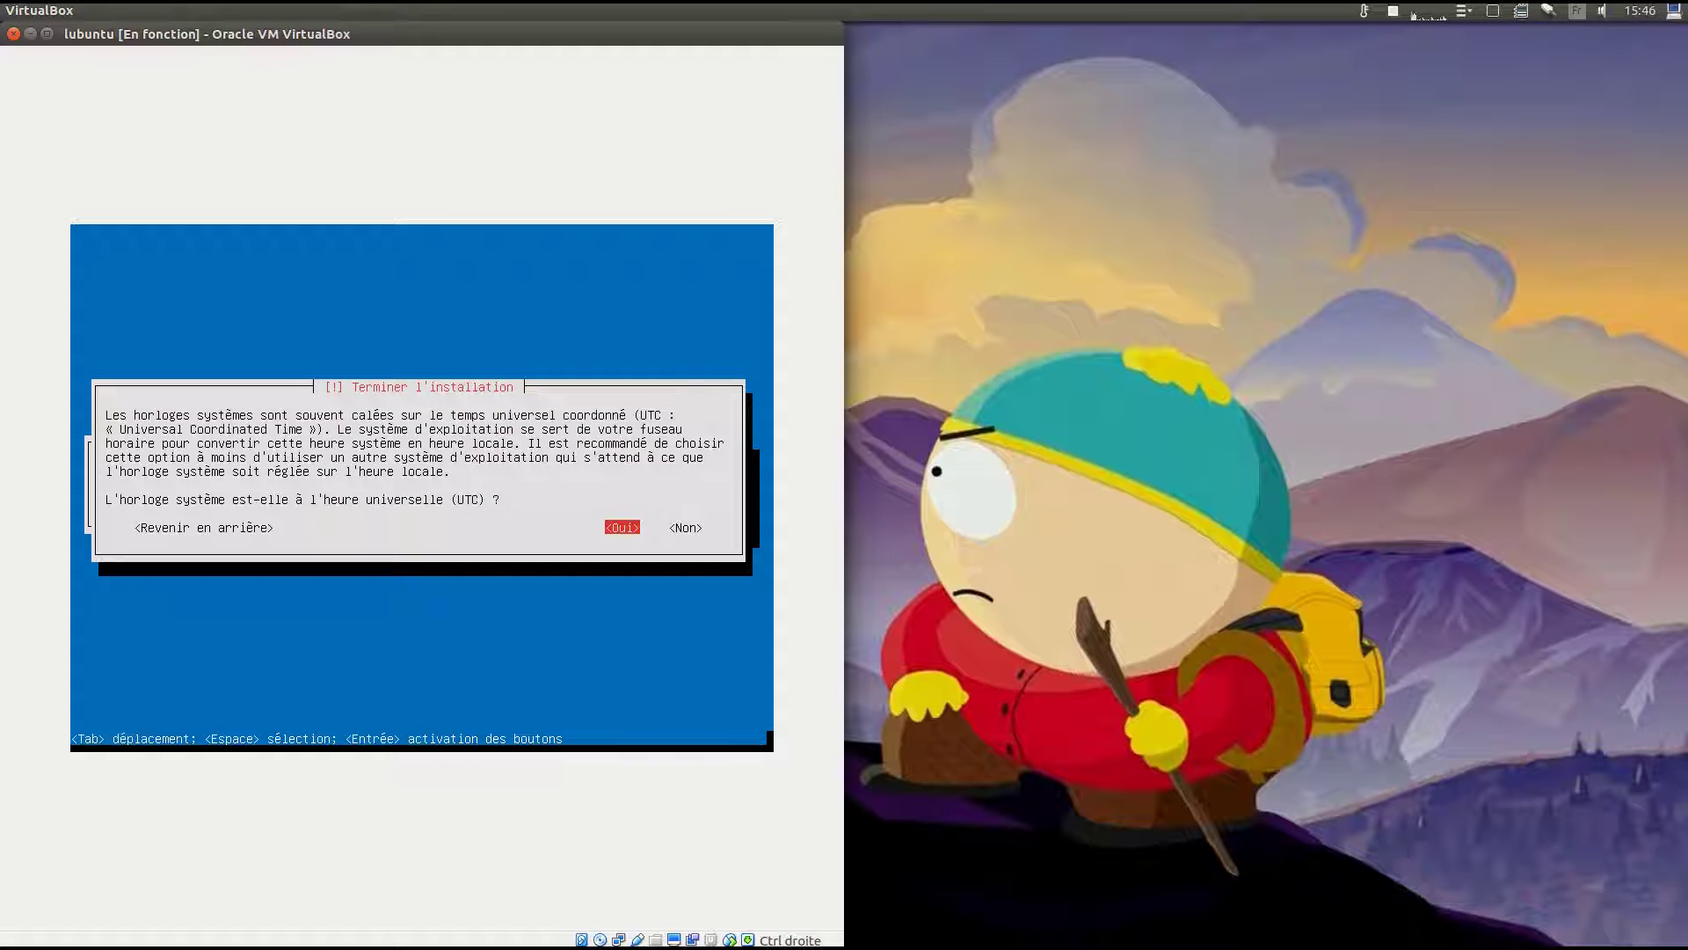
{"action": "key", "text": "Return"}
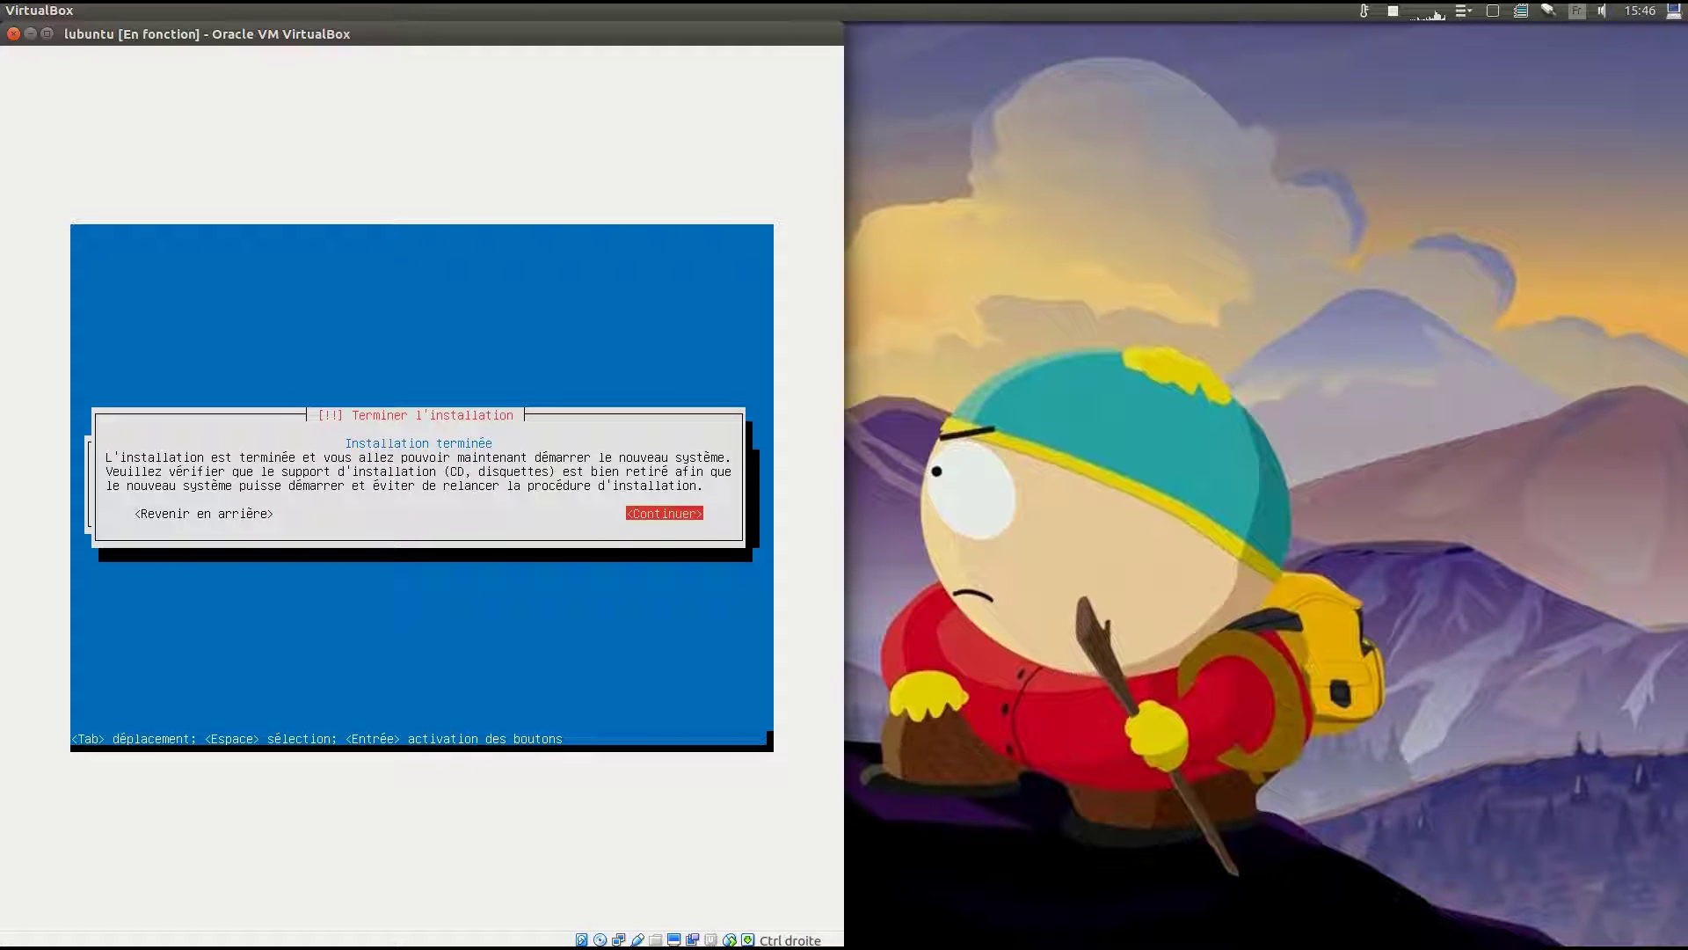
{"action": "key", "text": "Return"}
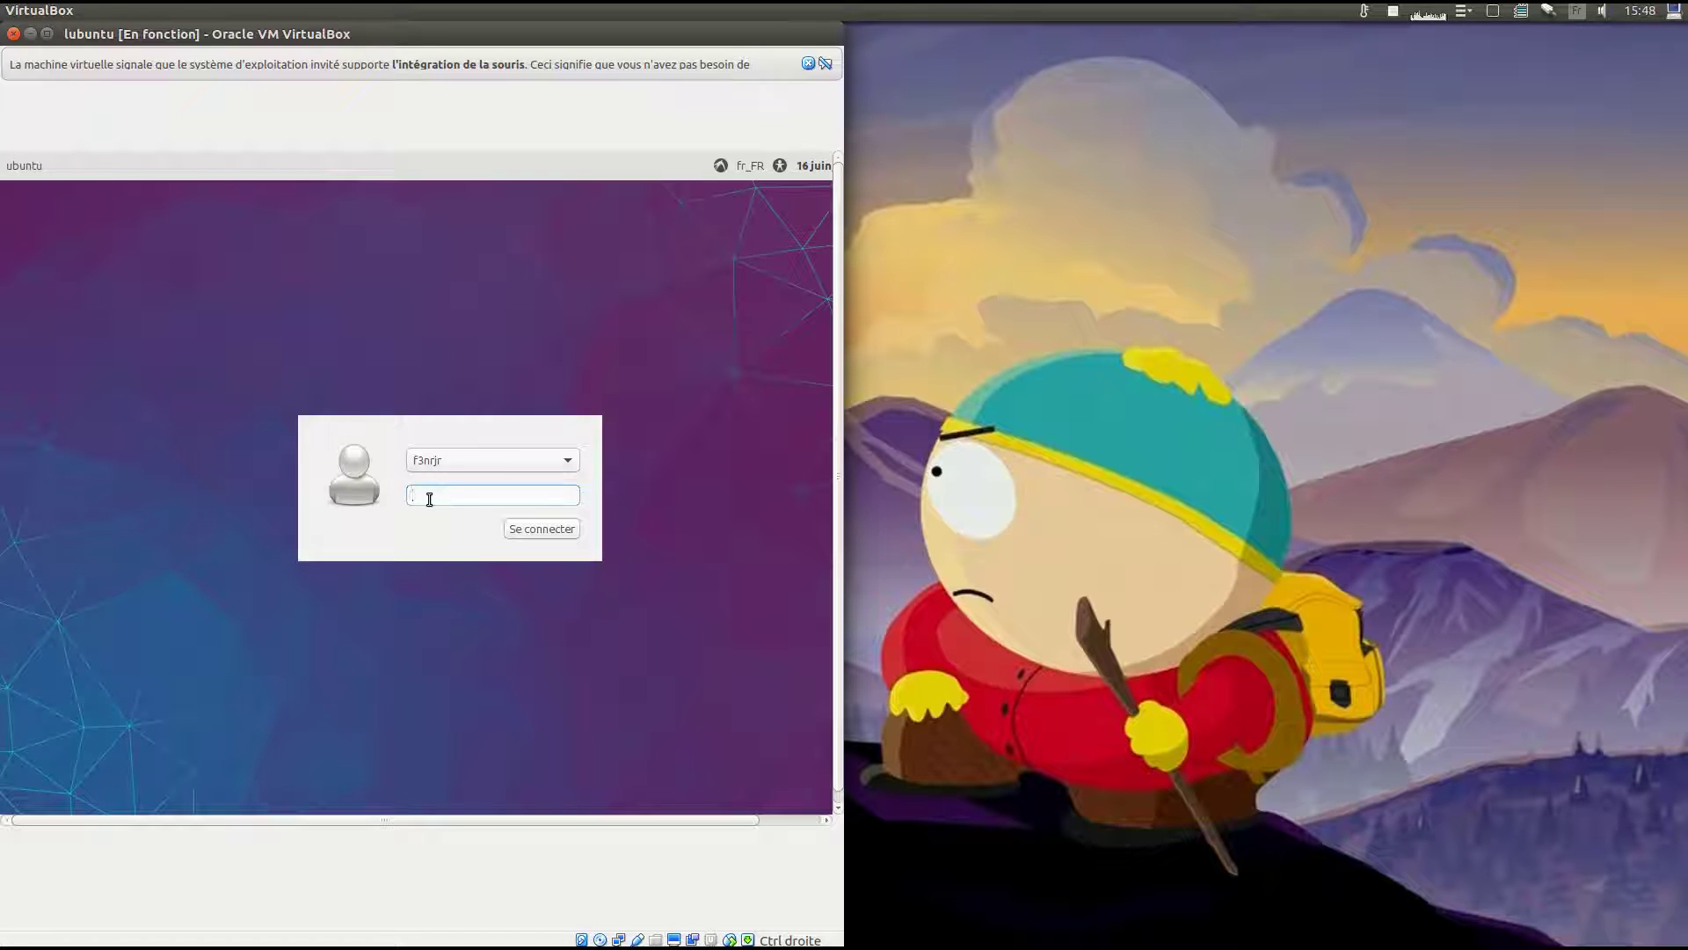
Log in with the user's password, dismiss the mouse-integration notice, and leave fullscreen with Host+F.
{"action": "type", "text": "••••"}
{"action": "key", "text": "Return"}
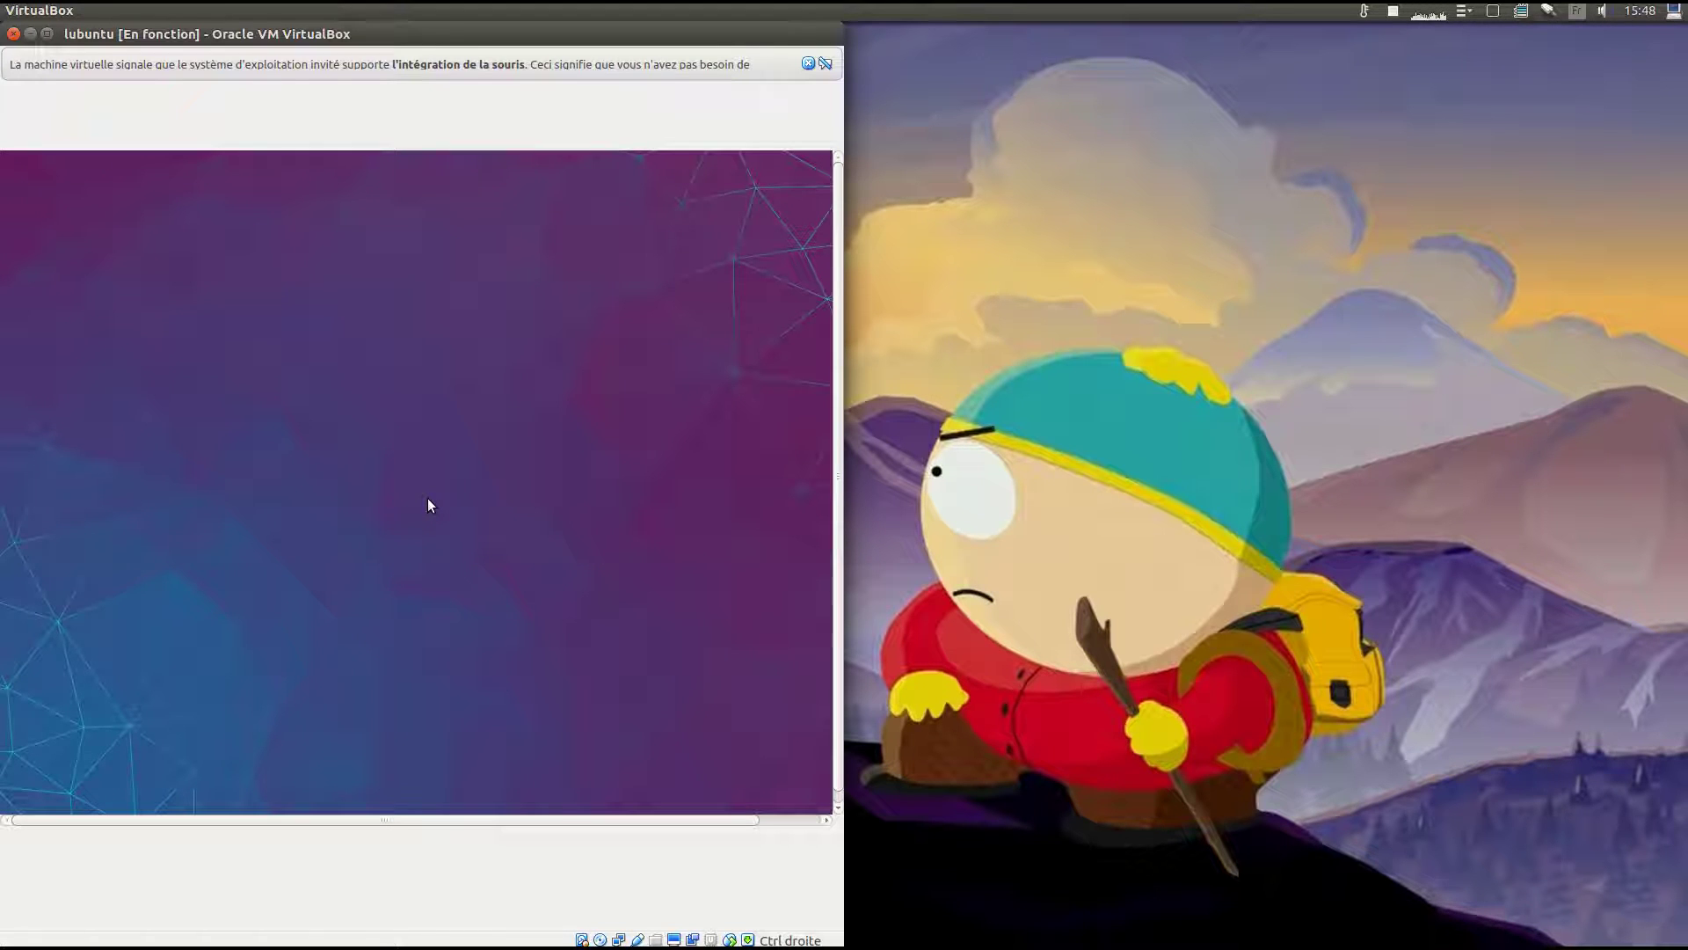
{"action": "left_click", "coordinate": [807, 63]}
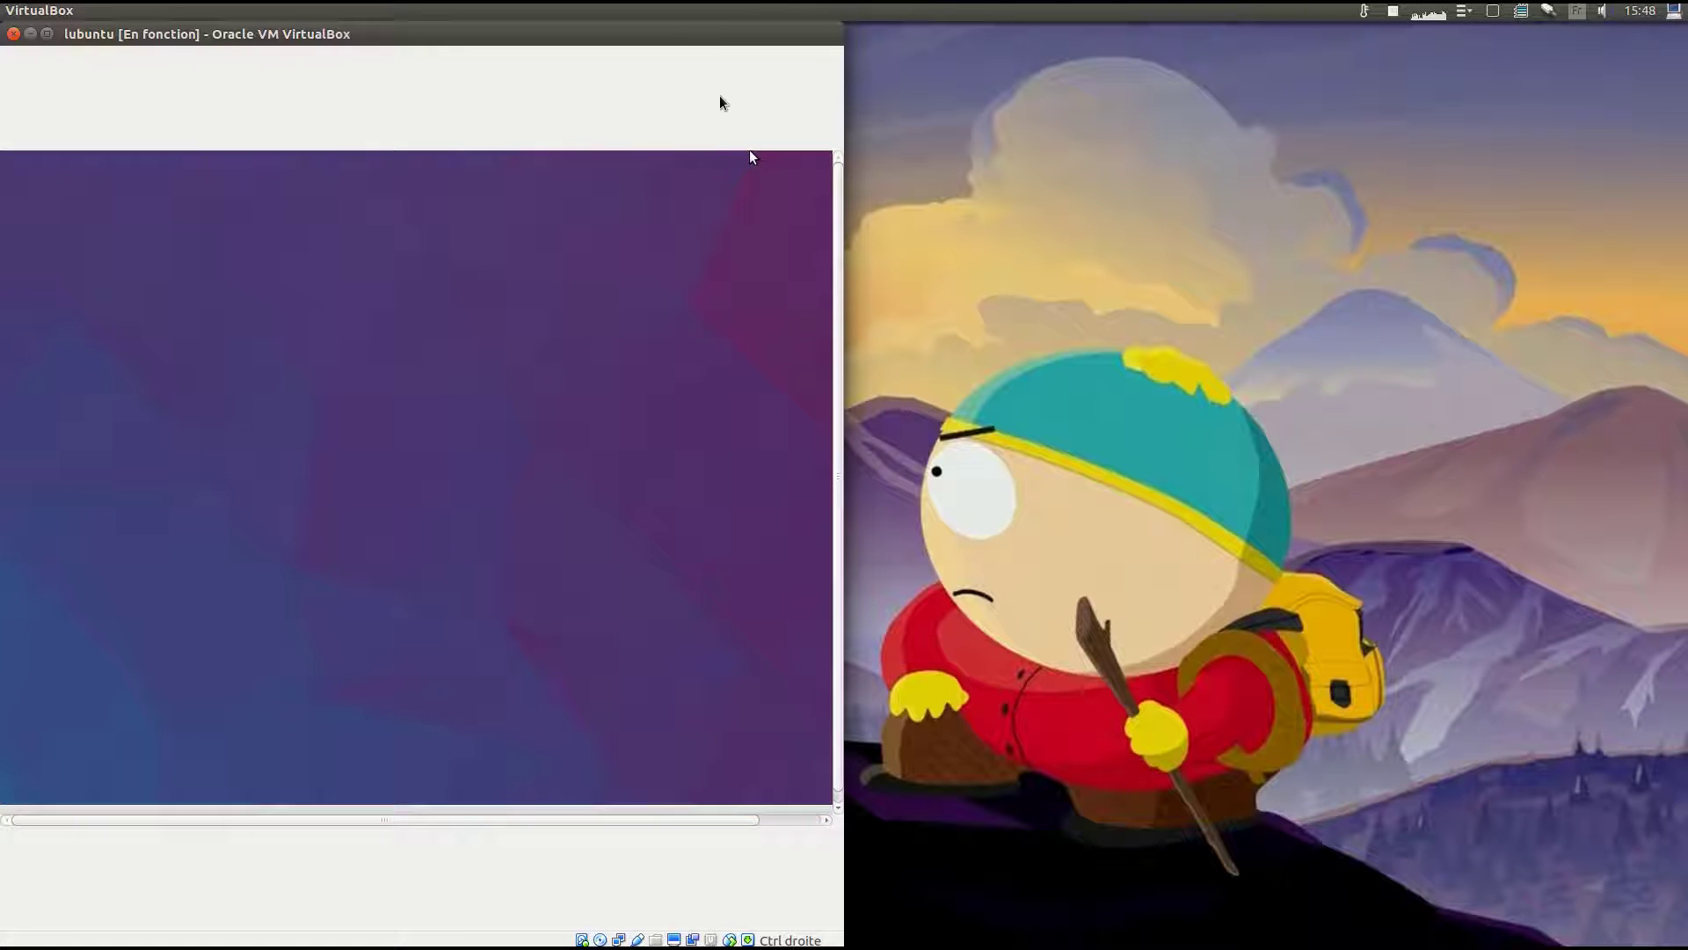
{"action": "double_click", "coordinate": [664, 35]}
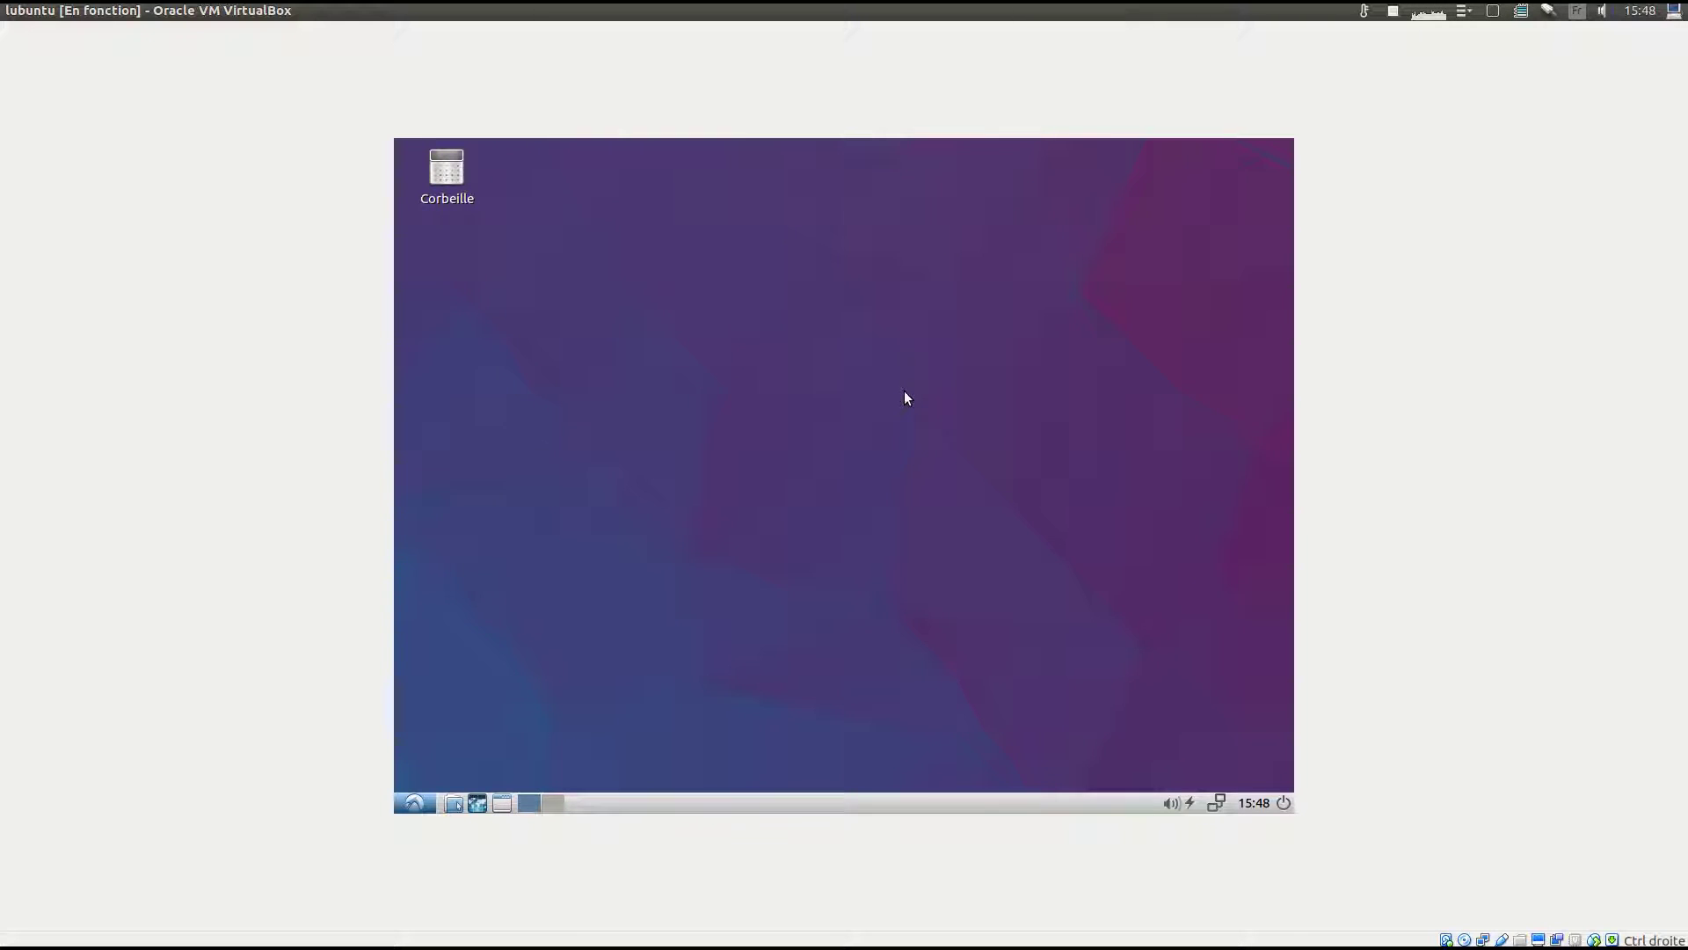
{"action": "mouse_move", "coordinate": [890, 10]}
{"action": "key", "text": "Control_R+f"}
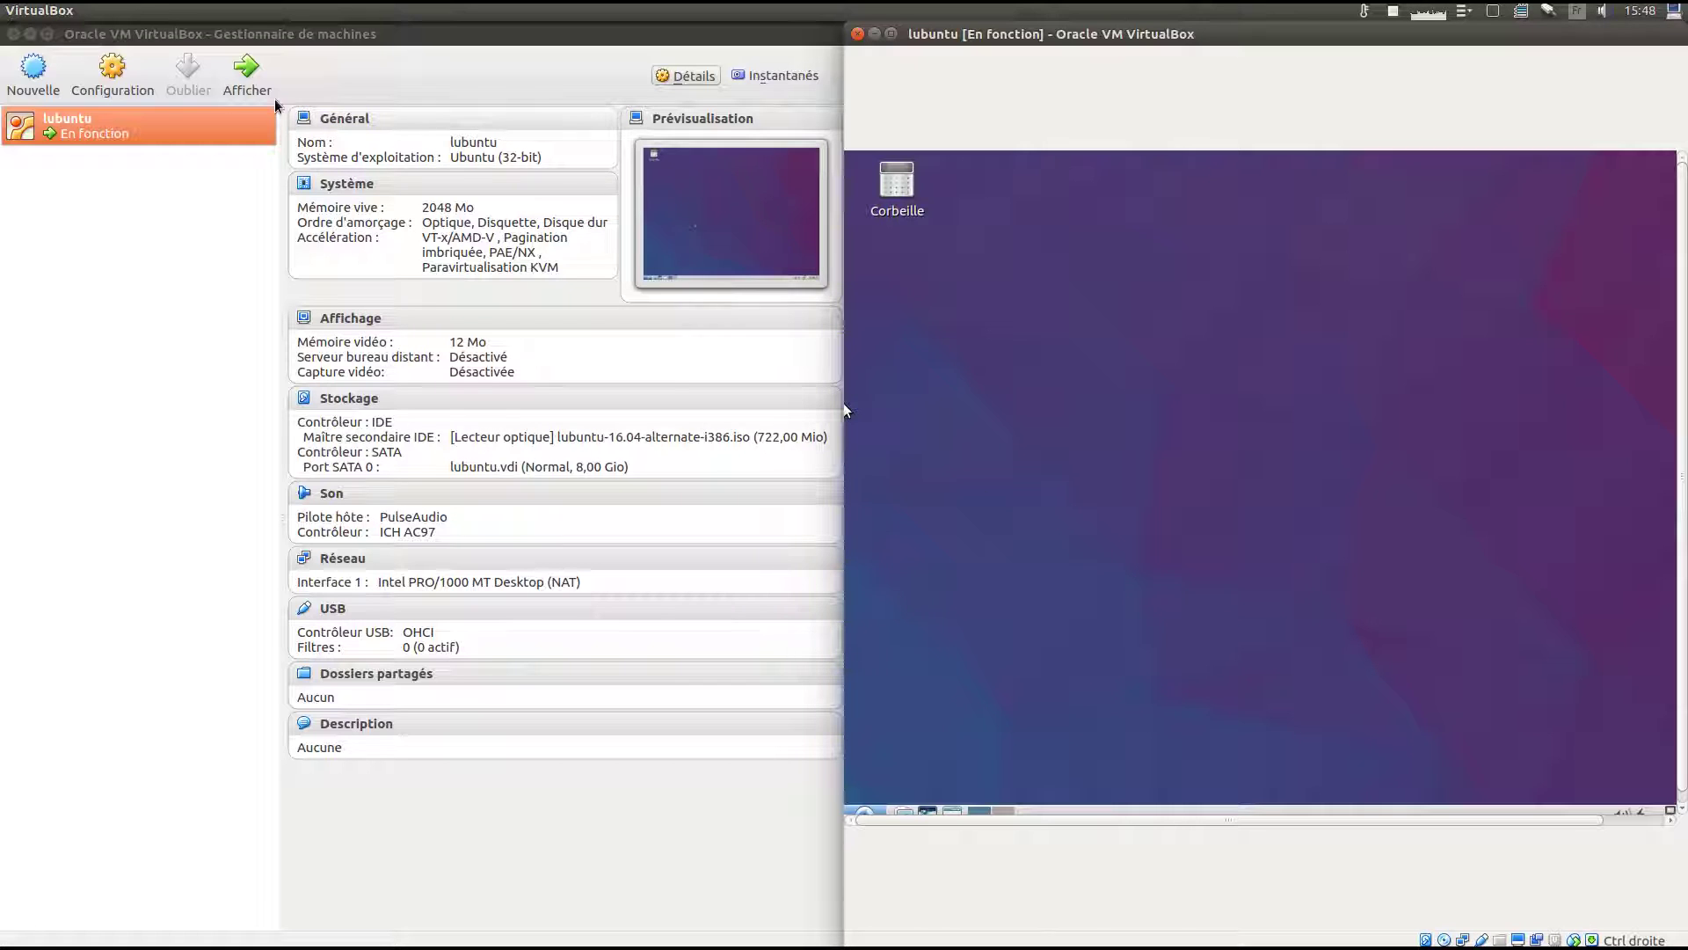
Check the lubuntu VM's Stockage and Système settings, cancel, and bring the VM window forward.
{"action": "left_click", "coordinate": [130, 93]}
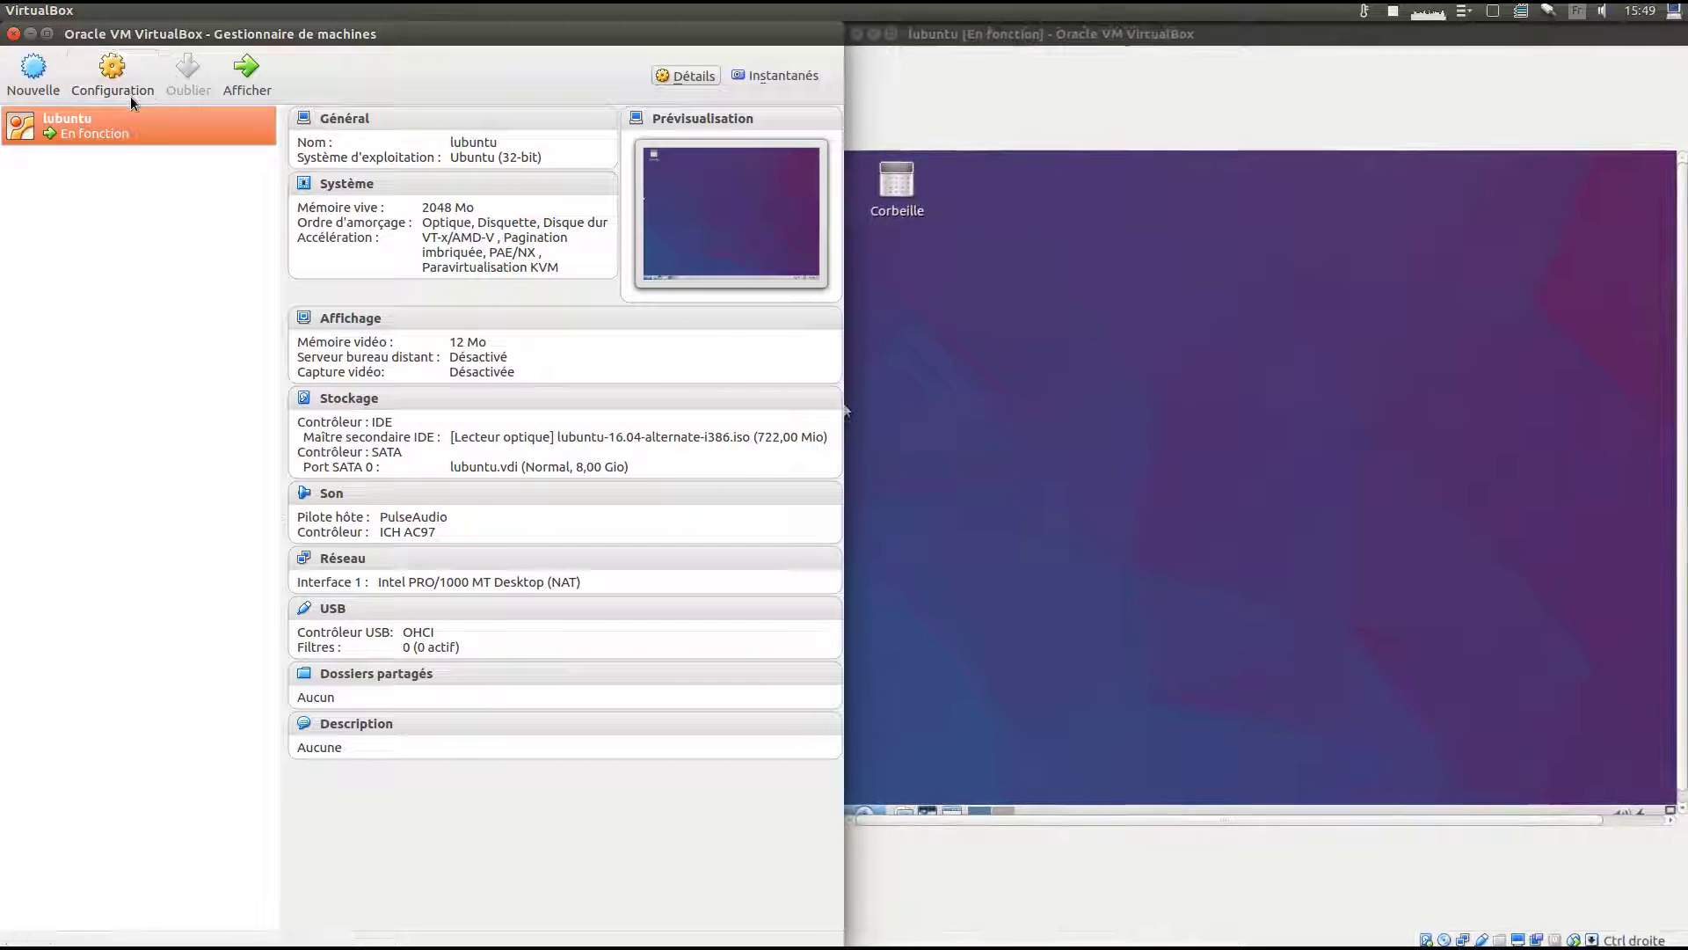
{"action": "left_click", "coordinate": [60, 391]}
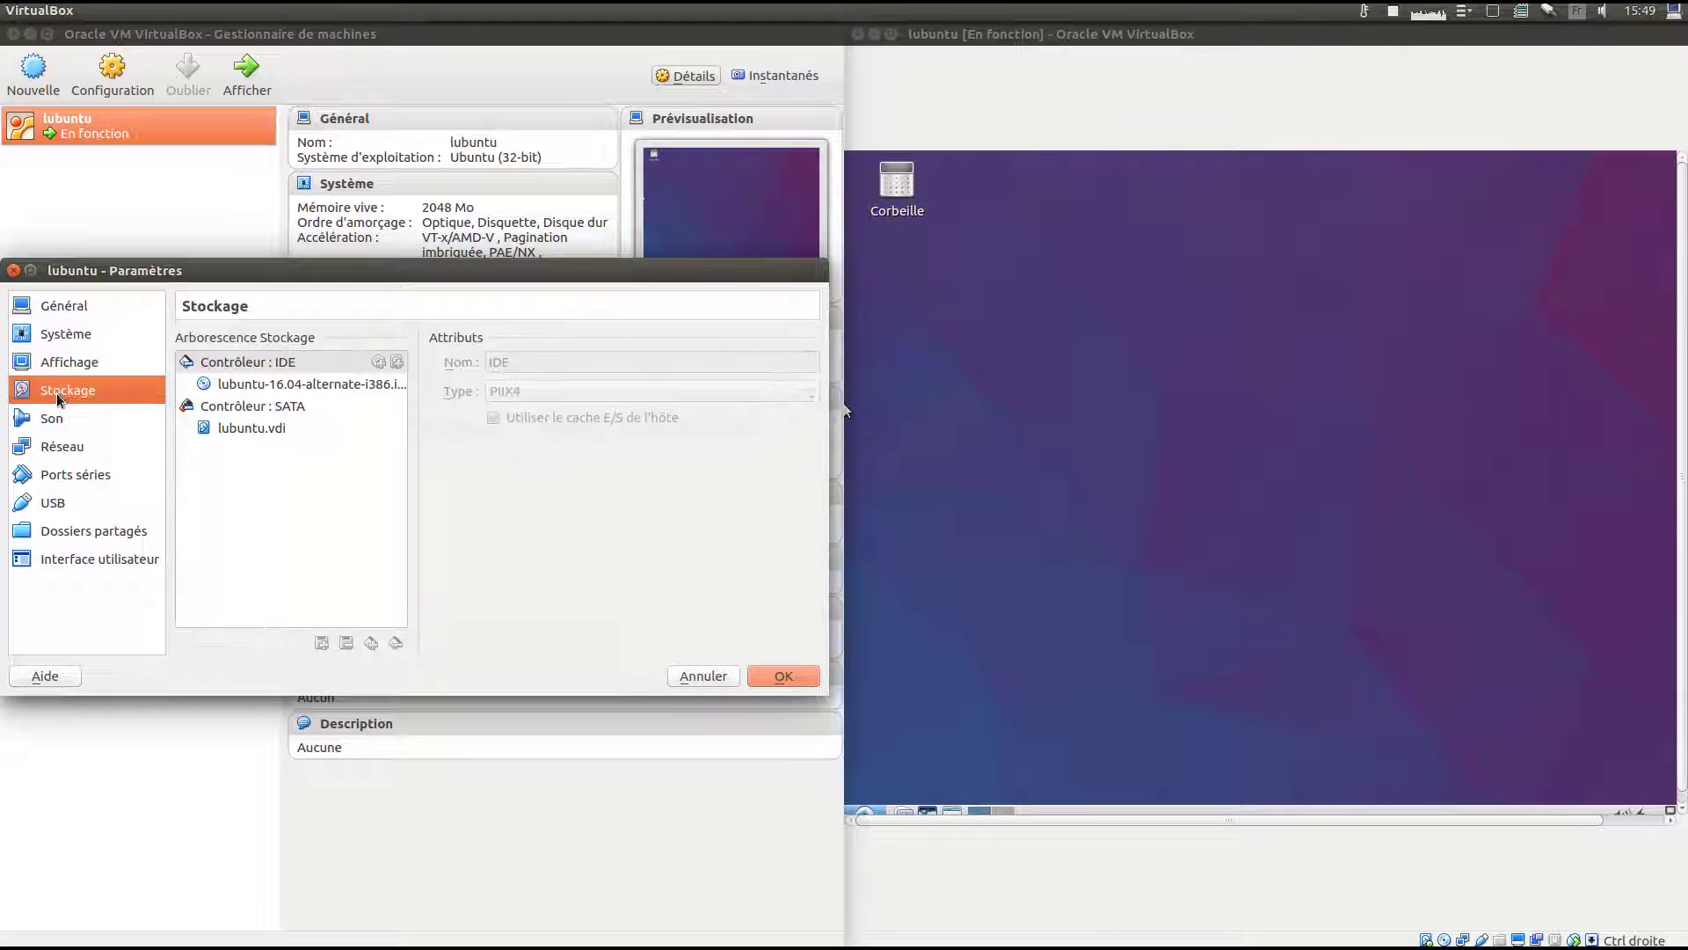
{"action": "left_click", "coordinate": [56, 343]}
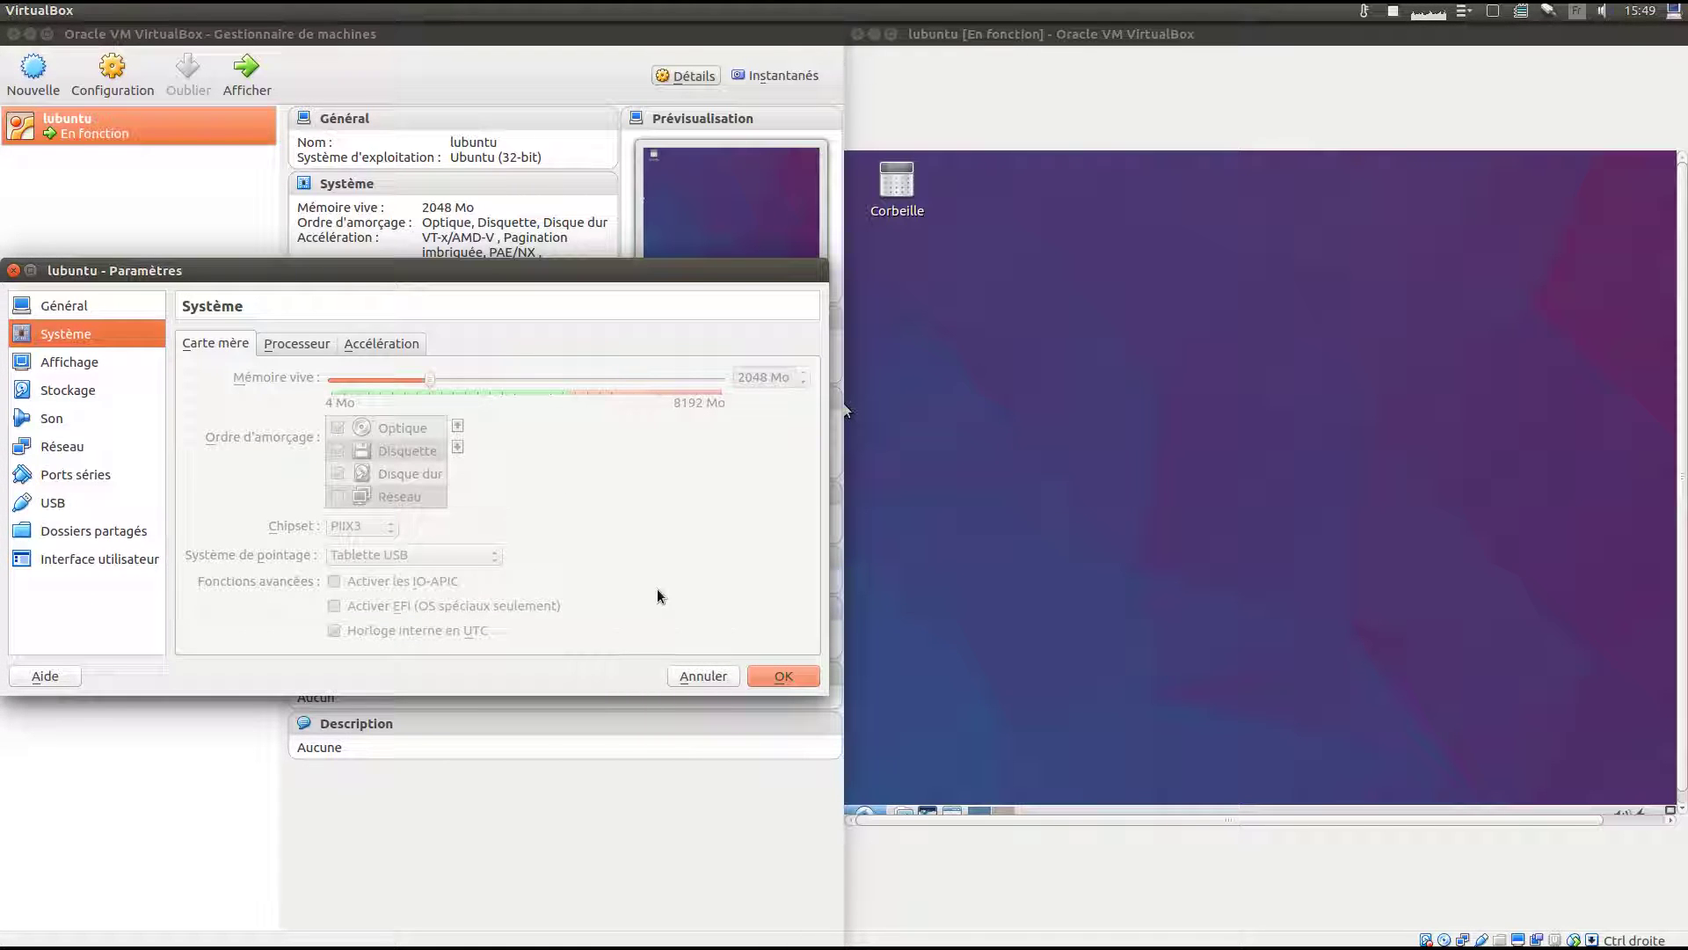
{"action": "left_click", "coordinate": [692, 677]}
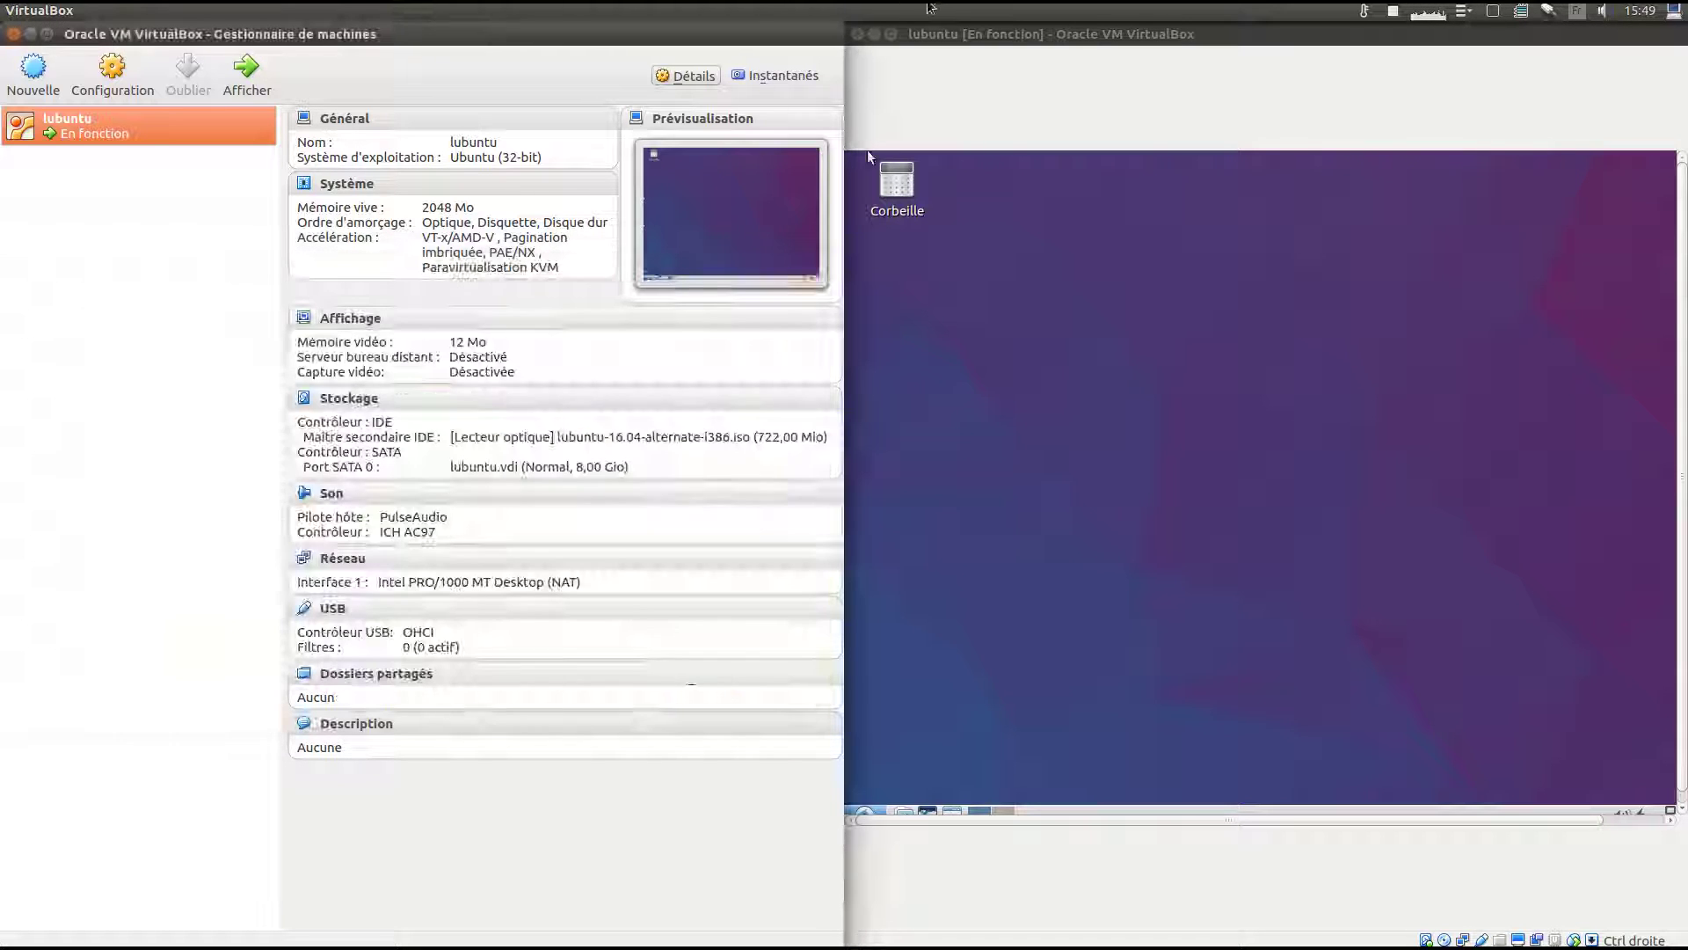
{"action": "left_click", "coordinate": [1013, 283]}
Maximize the lubuntu VM window, restore the update manager, and authenticate to install the 260,9 Mo of updates.
{"action": "double_click", "coordinate": [1293, 42]}
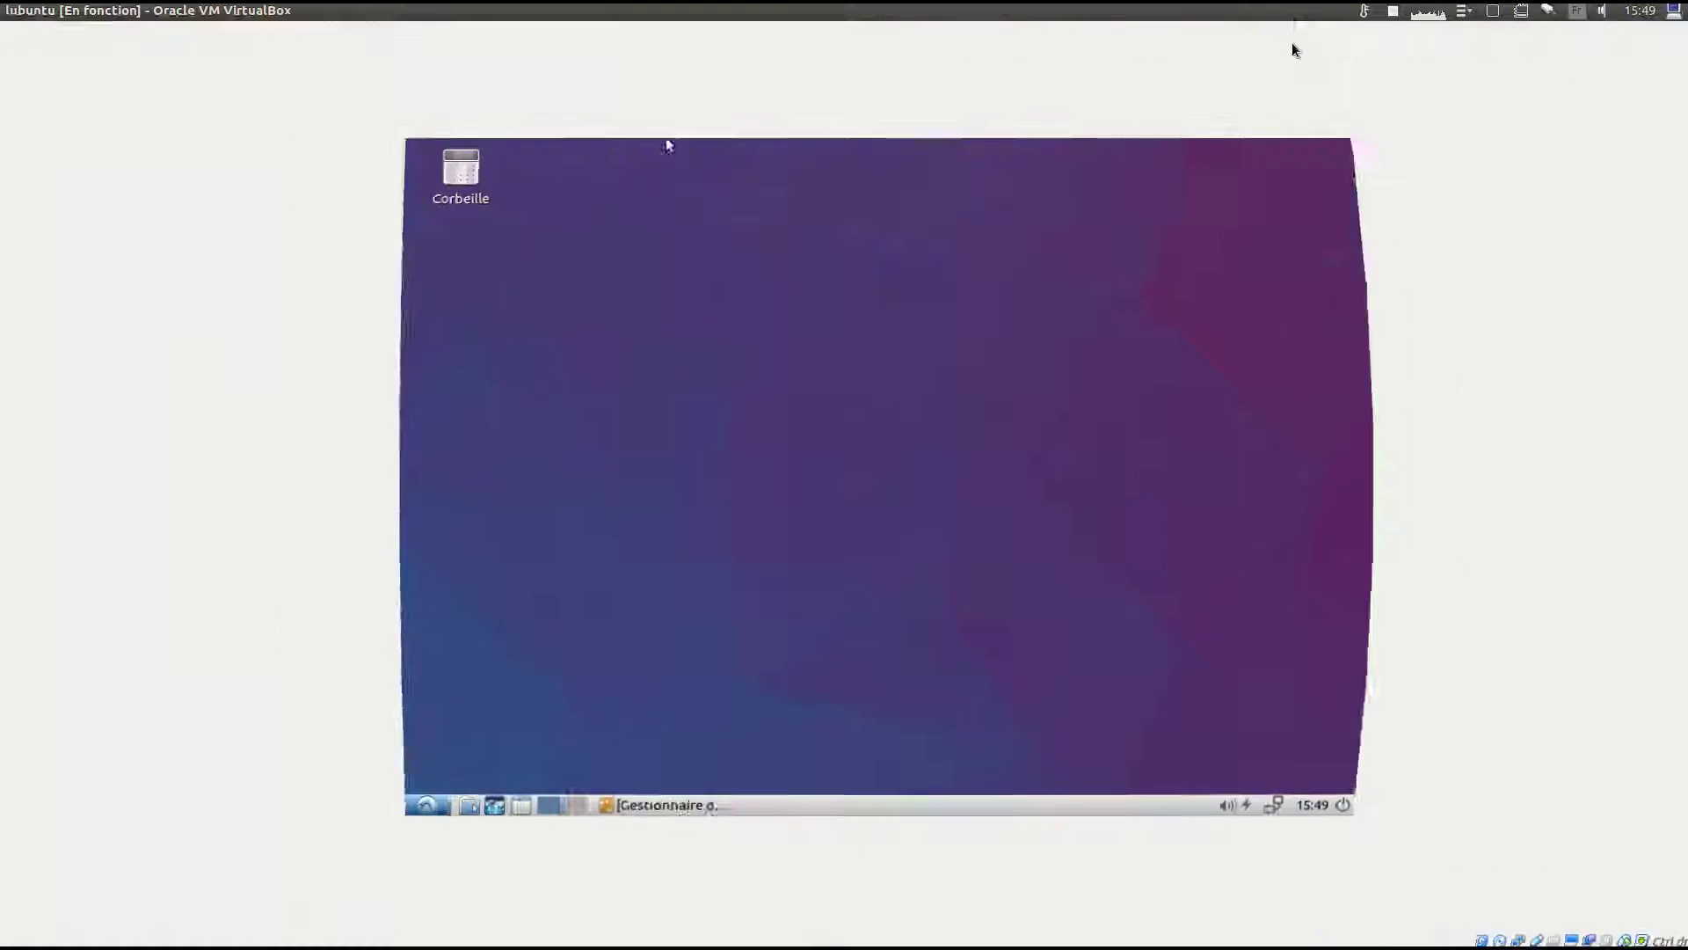
{"action": "left_click", "coordinate": [616, 803]}
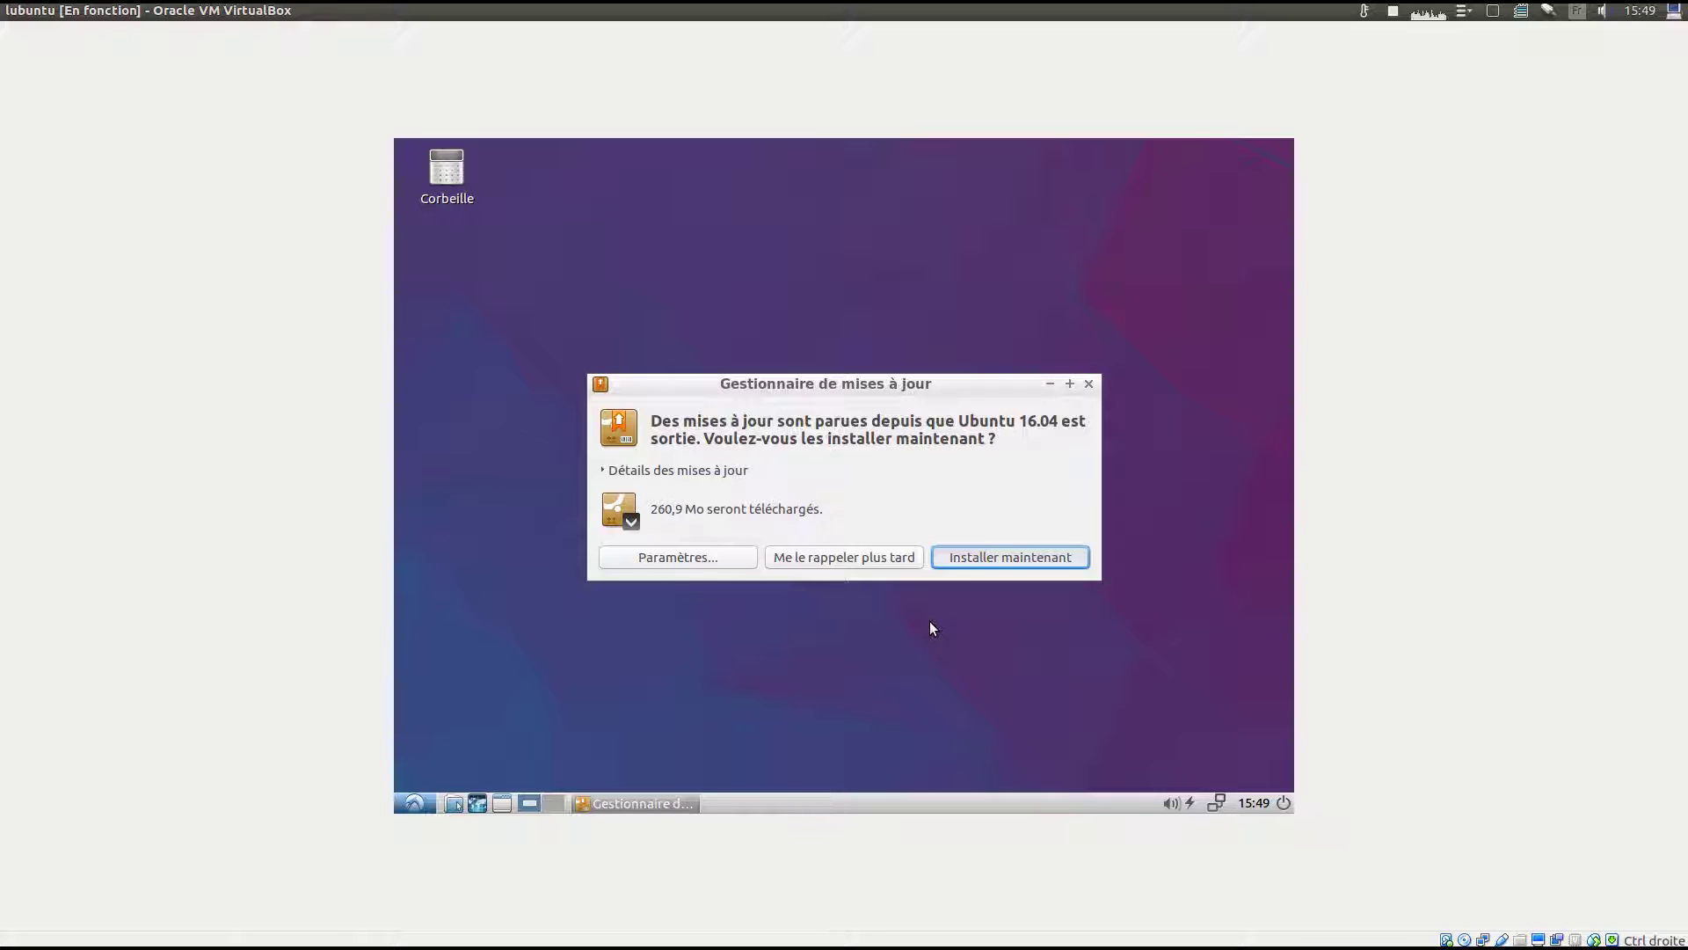
{"action": "type", "text": "•••"}
{"action": "key", "text": "Return"}
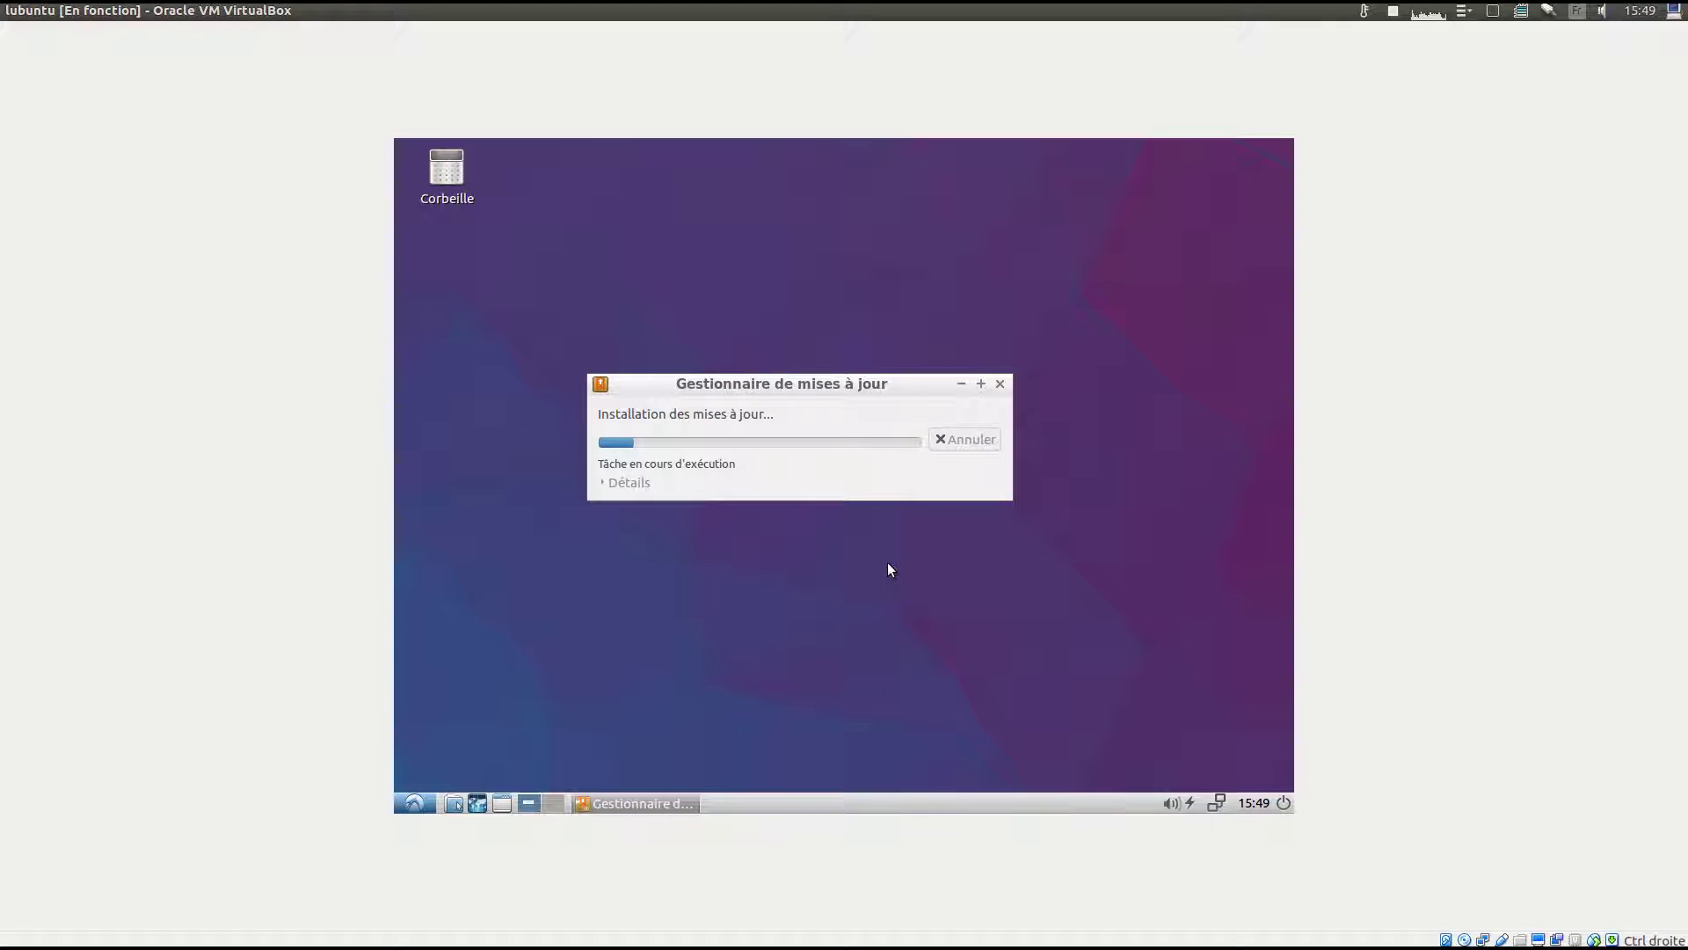